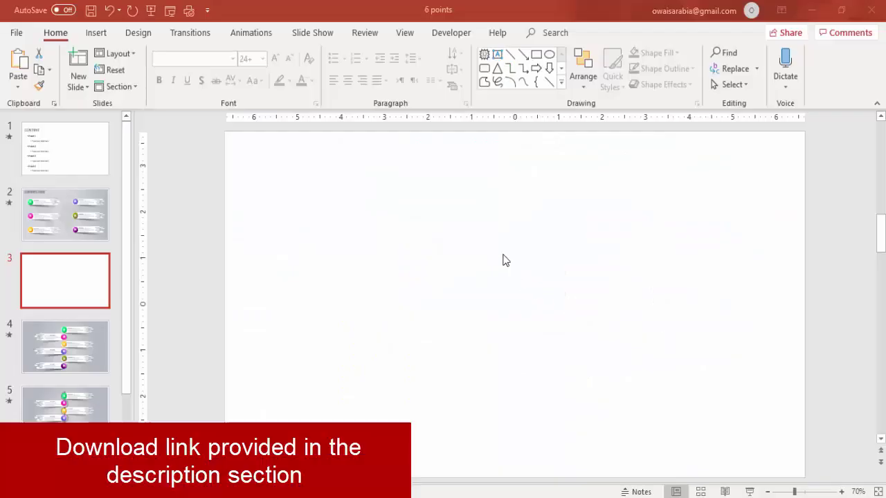
Give slide 3 a Linear gradient fill background with its middle stop at 46%, angled 45°.
{"action": "right_click", "coordinate": [478, 238]}
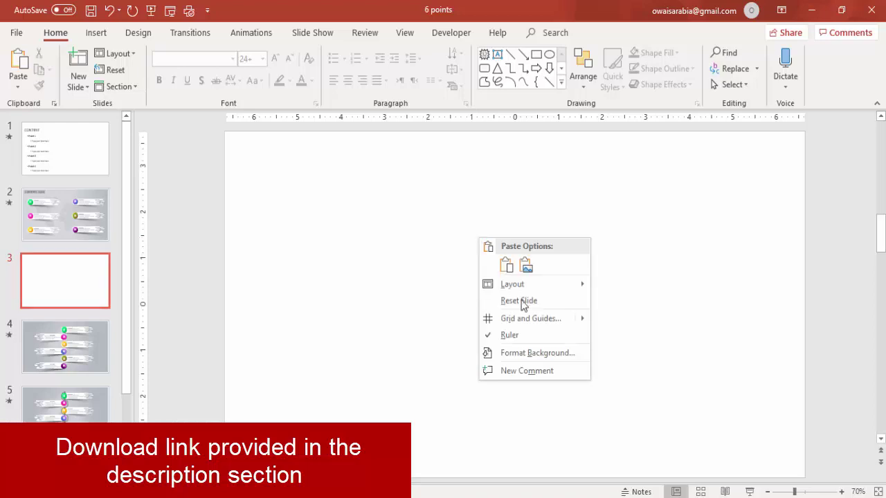
{"action": "left_click", "coordinate": [539, 351]}
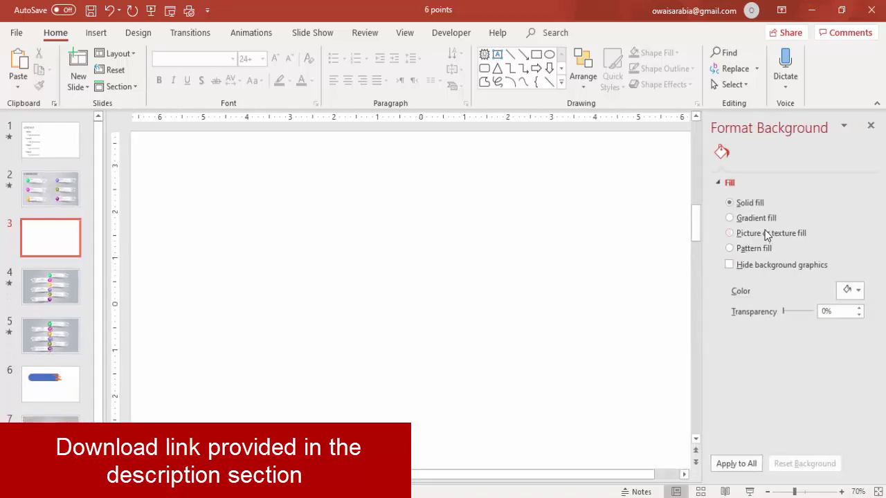
{"action": "left_click", "coordinate": [755, 220]}
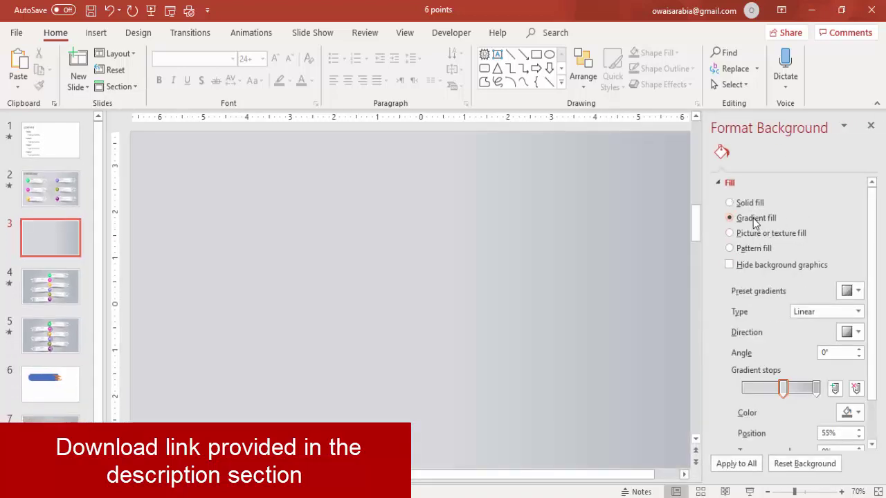
{"action": "left_click_drag", "start_coordinate": [783, 393], "coordinate": [776, 392]}
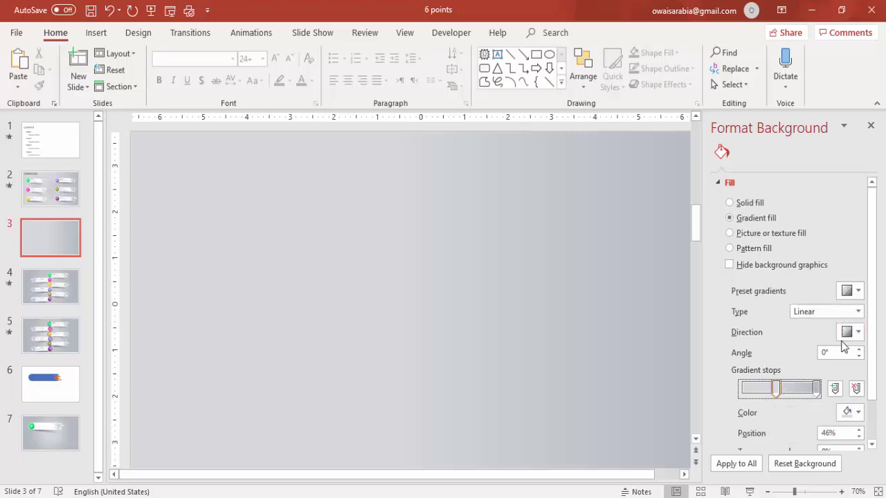
{"action": "left_click", "coordinate": [857, 312]}
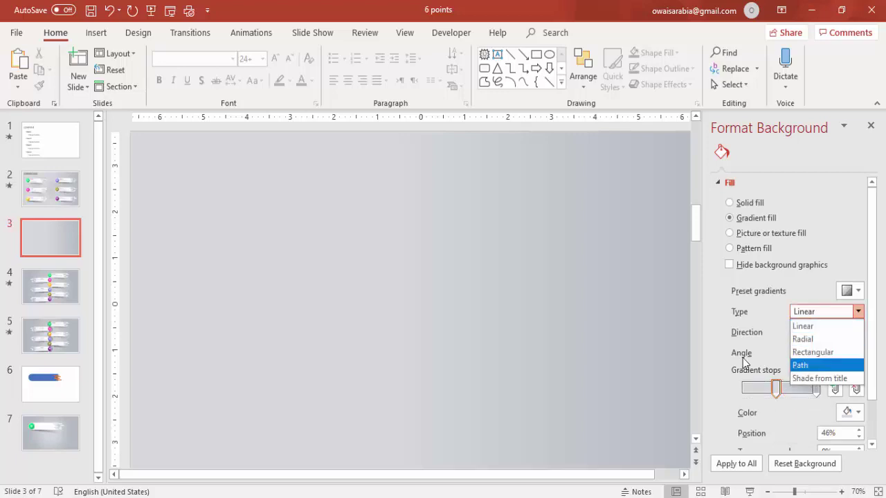
{"action": "left_click", "coordinate": [767, 336]}
{"action": "left_click", "coordinate": [856, 332]}
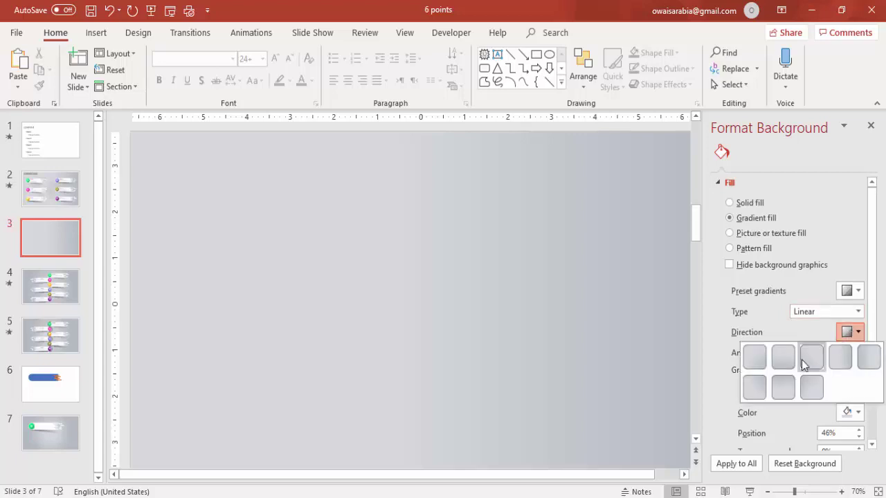
{"action": "left_click", "coordinate": [754, 388]}
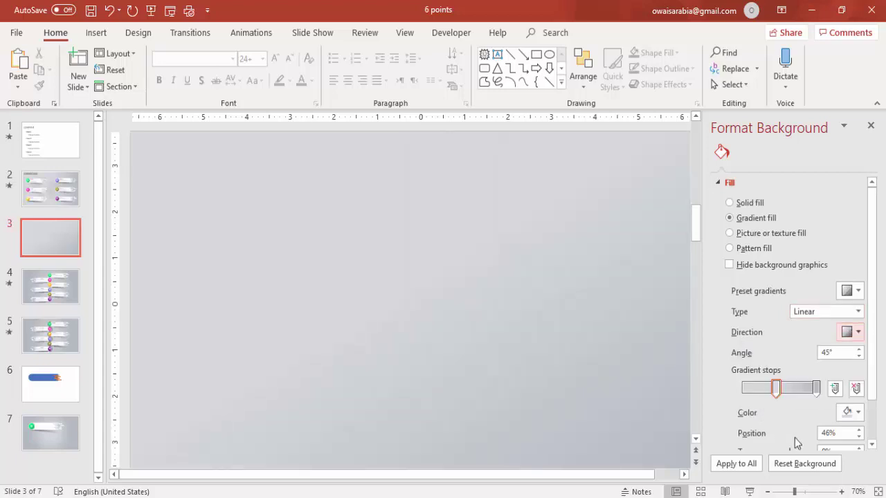
{"action": "left_click_drag", "start_coordinate": [873, 366], "coordinate": [872, 394]}
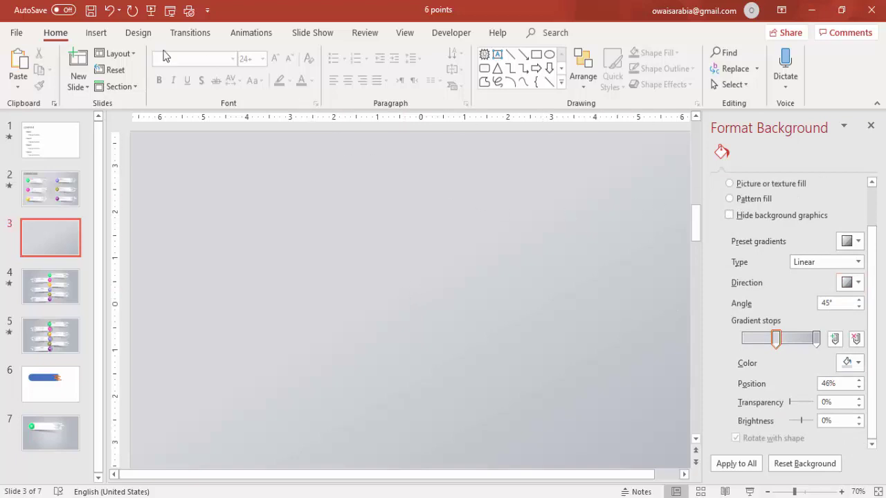
{"action": "left_click", "coordinate": [96, 33]}
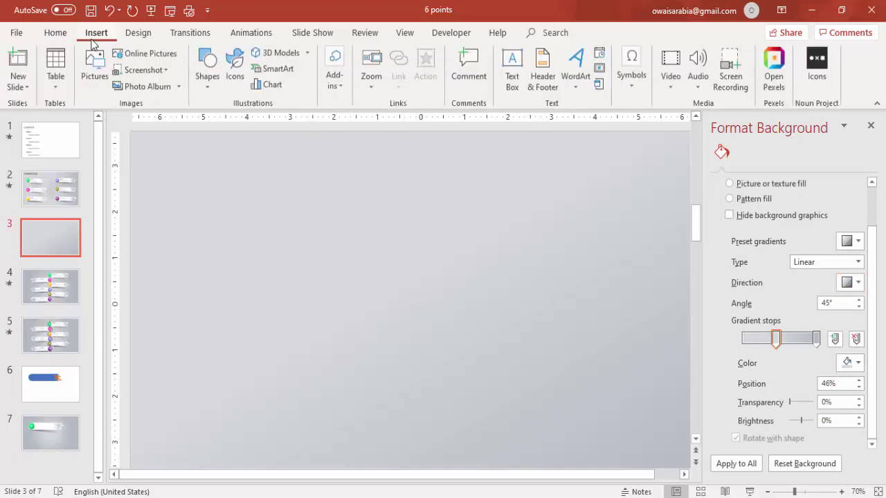
Draw a tall Top Corners Rounded rectangle on the slide with no outline.
{"action": "left_click", "coordinate": [207, 77]}
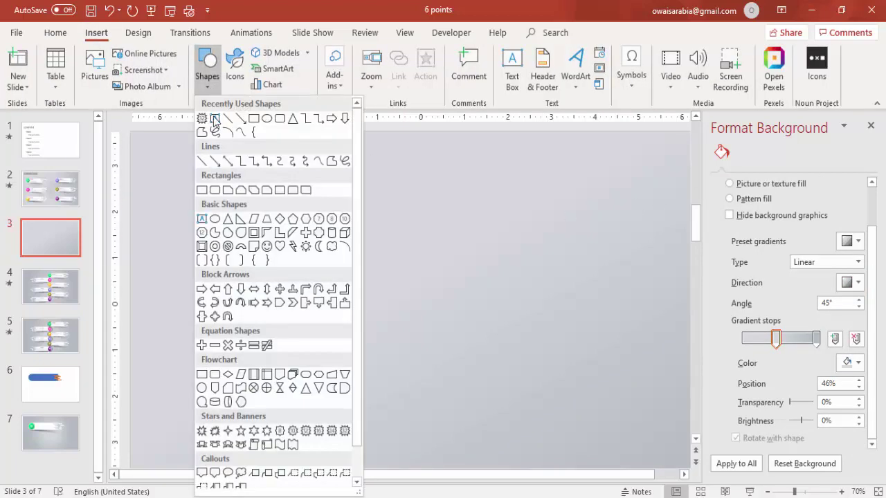
{"action": "left_click", "coordinate": [293, 189]}
{"action": "mouse_move", "coordinate": [234, 219]}
{"action": "left_mouse_down"}
{"action": "mouse_move", "coordinate": [316, 265]}
{"action": "mouse_move", "coordinate": [303, 423]}
{"action": "left_mouse_up"}
{"action": "left_click", "coordinate": [353, 69]}
{"action": "left_click", "coordinate": [359, 218]}
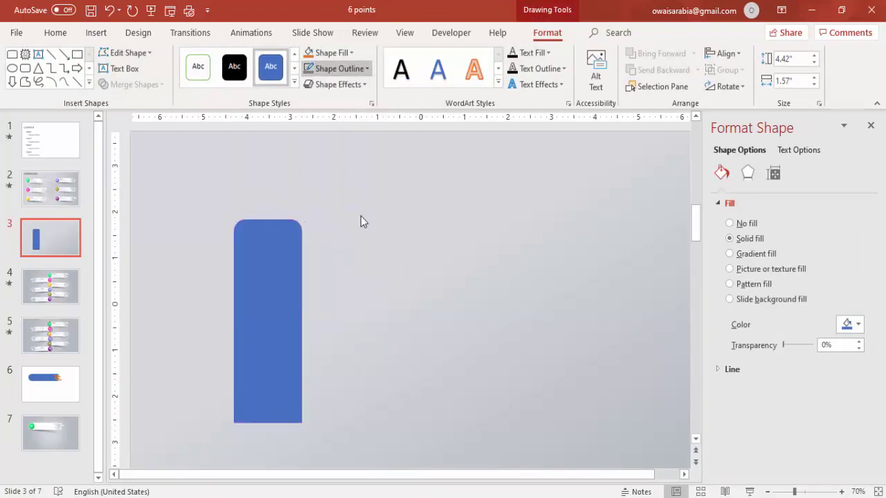
Rotate the rectangle left 90°, fully round its left end, and stretch it to 6.95" by 1.57".
{"action": "left_click", "coordinate": [723, 86]}
{"action": "left_click", "coordinate": [726, 104]}
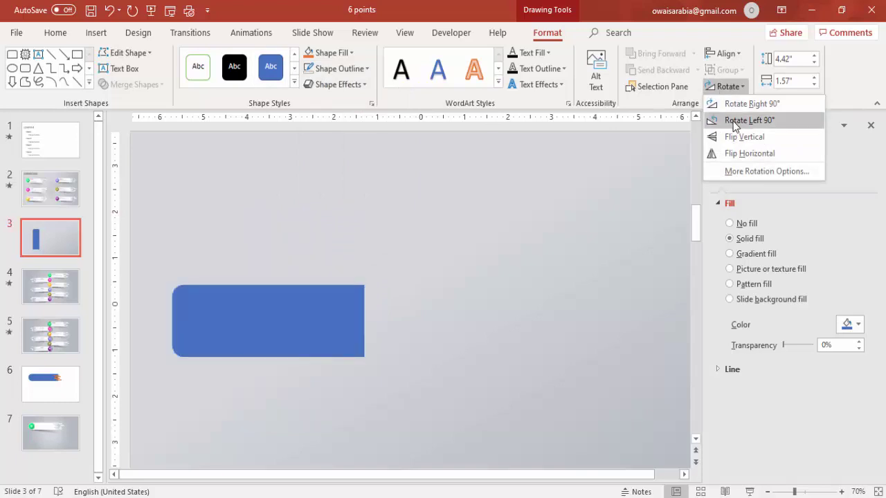
{"action": "left_click", "coordinate": [735, 122]}
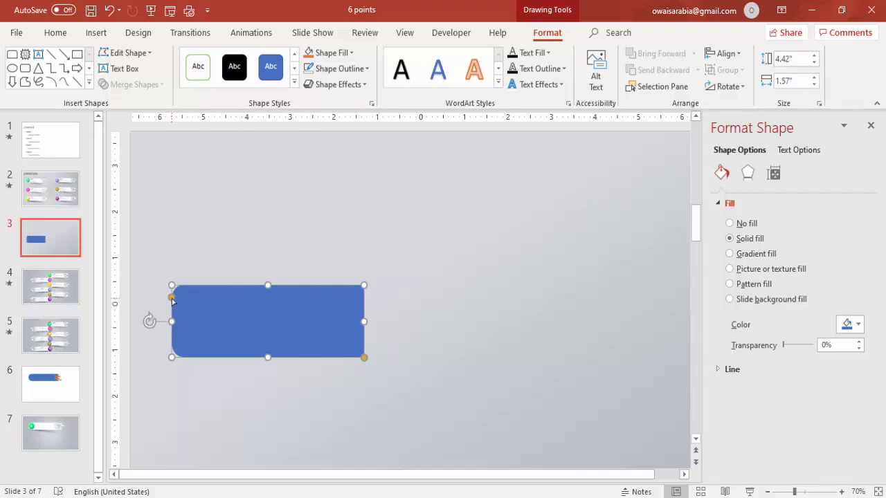
{"action": "left_click_drag", "start_coordinate": [173, 301], "coordinate": [170, 338]}
{"action": "left_click_drag", "start_coordinate": [247, 336], "coordinate": [252, 238]}
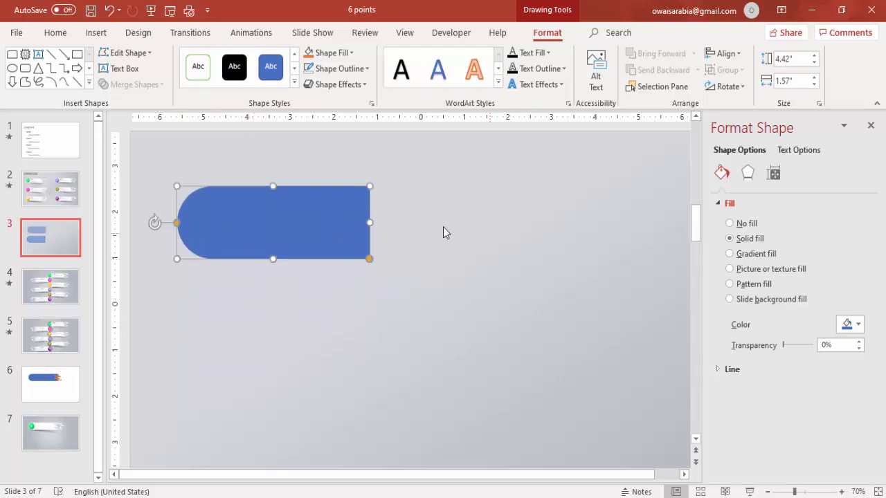
{"action": "left_click_drag", "start_coordinate": [368, 223], "coordinate": [407, 279]}
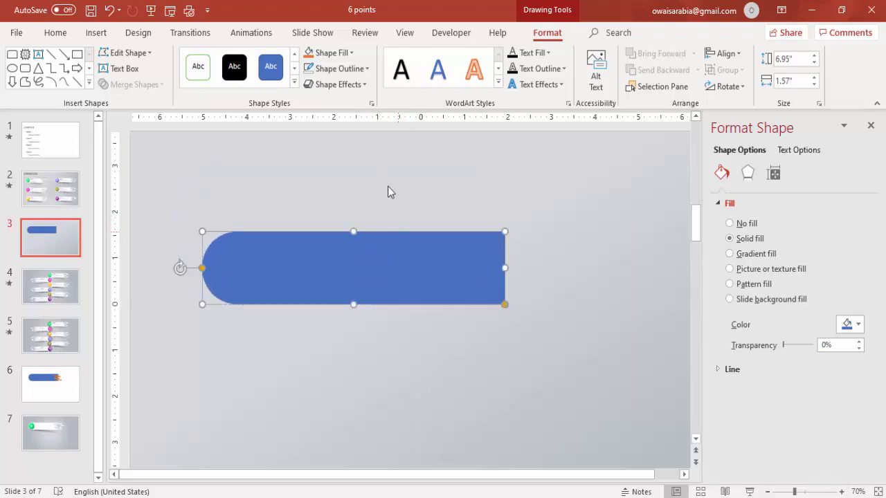
{"action": "left_click", "coordinate": [377, 175]}
{"action": "left_click", "coordinate": [97, 33]}
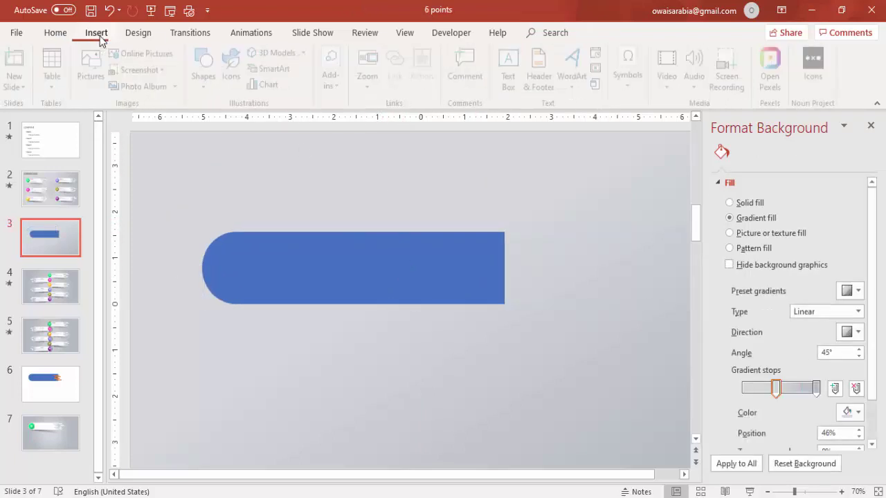
Draw a thin round-ended rectangle over the blue bar's right end with no outline.
{"action": "left_click", "coordinate": [202, 89]}
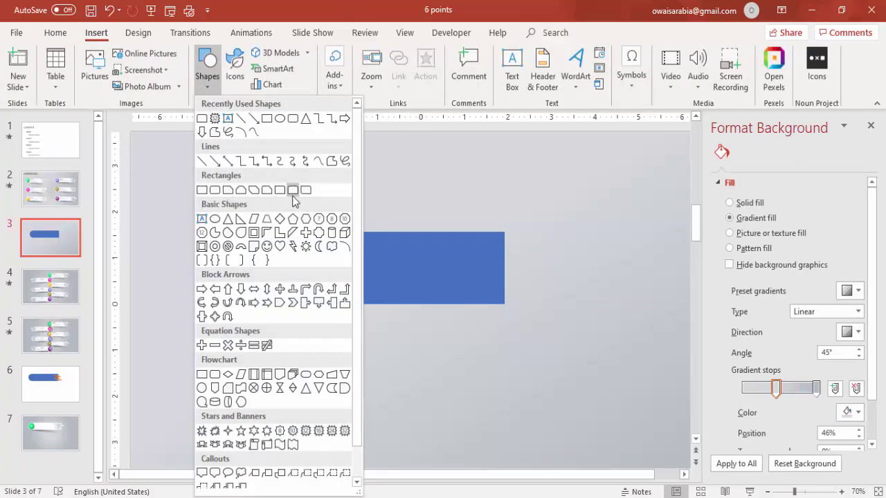
{"action": "left_click", "coordinate": [217, 193]}
{"action": "left_click_drag", "start_coordinate": [466, 175], "coordinate": [600, 215]}
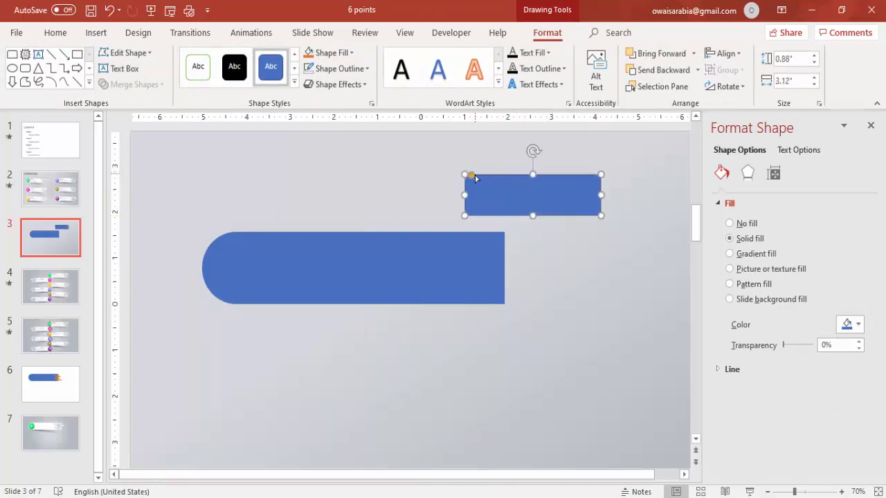
{"action": "left_click_drag", "start_coordinate": [473, 178], "coordinate": [535, 201]}
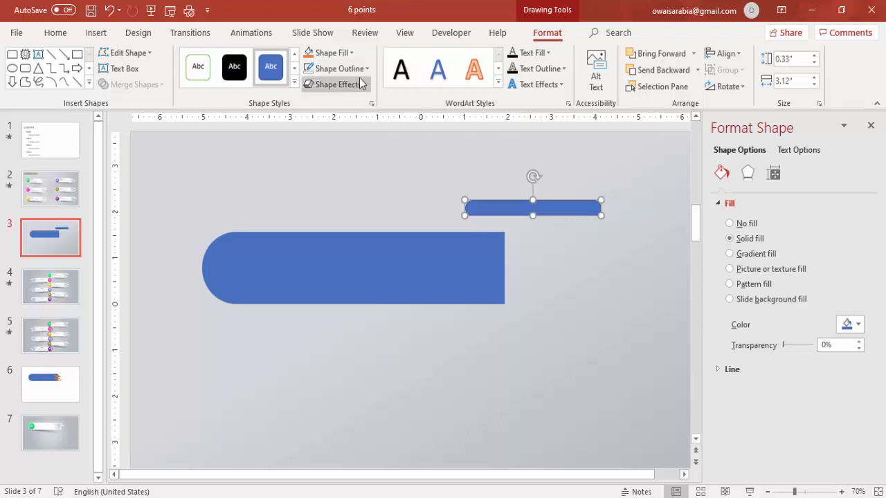
{"action": "left_click", "coordinate": [354, 70]}
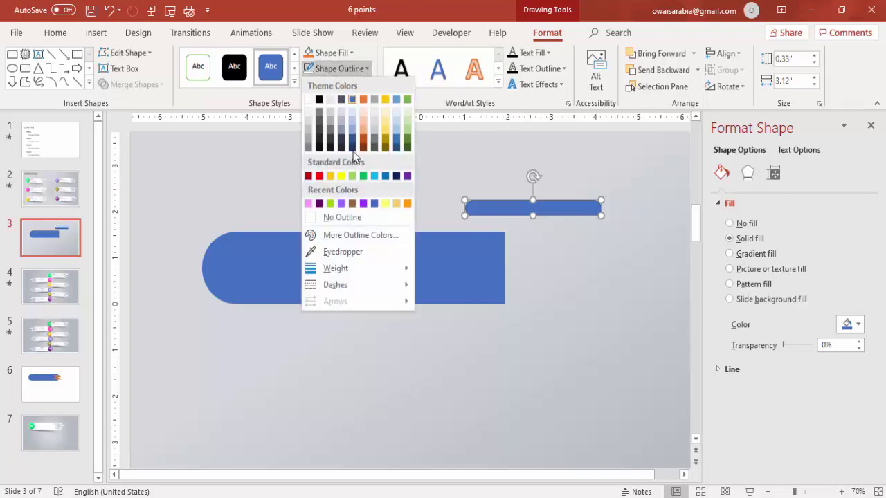
{"action": "left_click", "coordinate": [343, 217]}
Make the strip orange, resize it to 0.21" by 2.09", and duplicate it with Ctrl+D.
{"action": "left_click", "coordinate": [312, 54]}
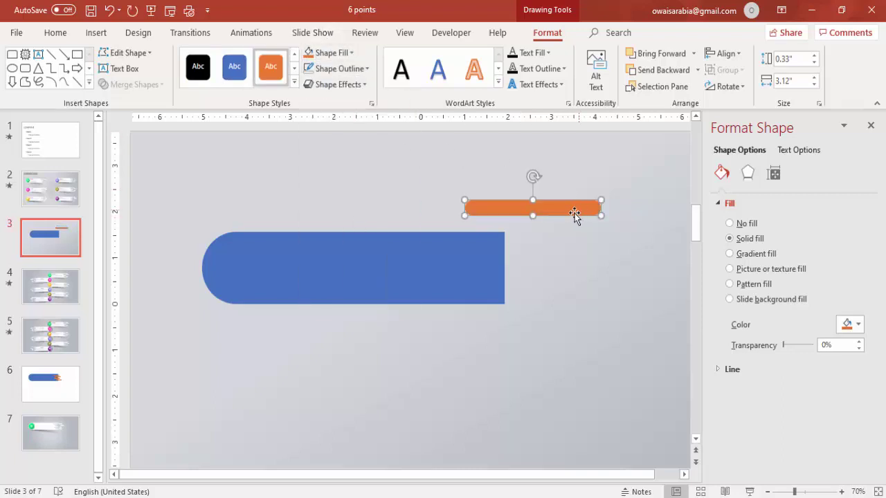
{"action": "left_click_drag", "start_coordinate": [595, 215], "coordinate": [529, 275]}
{"action": "key", "text": "ctrl+d"}
{"action": "key", "text": "ctrl+d"}
{"action": "key", "text": "ctrl+d"}
Place a copy of the top orange strip near the top of the slide.
{"action": "left_click", "coordinate": [477, 195]}
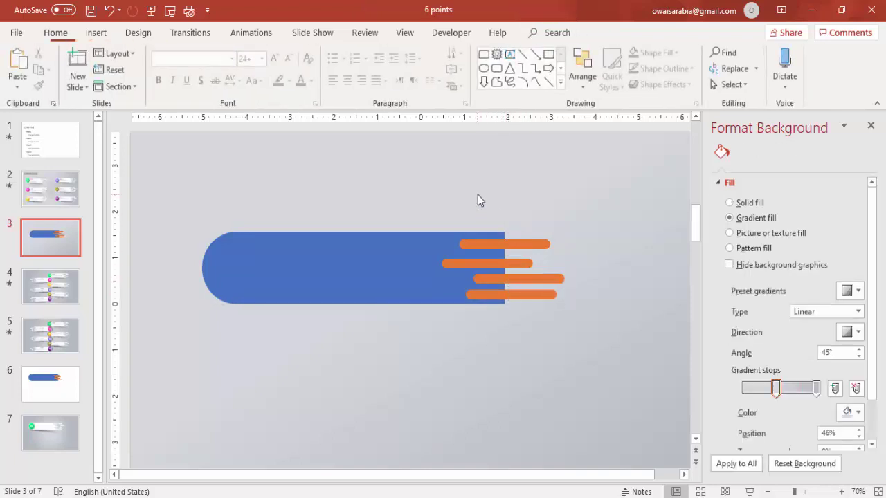
{"action": "left_click_drag", "start_coordinate": [171, 183], "coordinate": [359, 265]}
{"action": "left_click", "coordinate": [524, 243]}
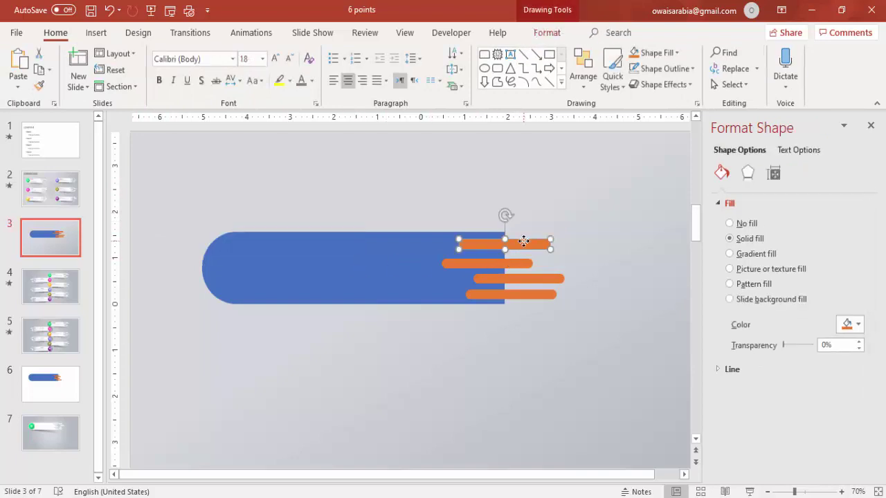
{"action": "left_click_drag", "start_coordinate": [528, 249], "coordinate": [500, 159]}
{"action": "left_click", "coordinate": [429, 319]}
Select the blue bar and four strips and apply Merge Shapes > Fragment.
{"action": "left_click_drag", "start_coordinate": [158, 201], "coordinate": [654, 336]}
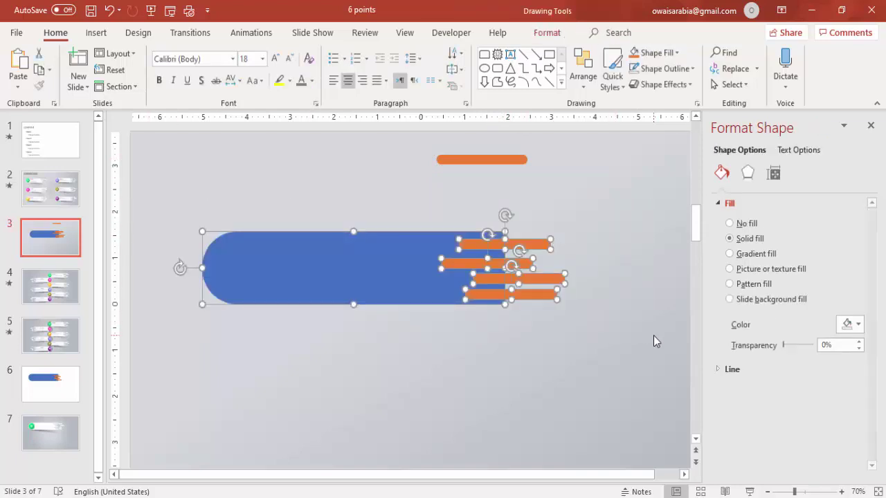
{"action": "left_click", "coordinate": [557, 34]}
{"action": "left_click", "coordinate": [148, 85]}
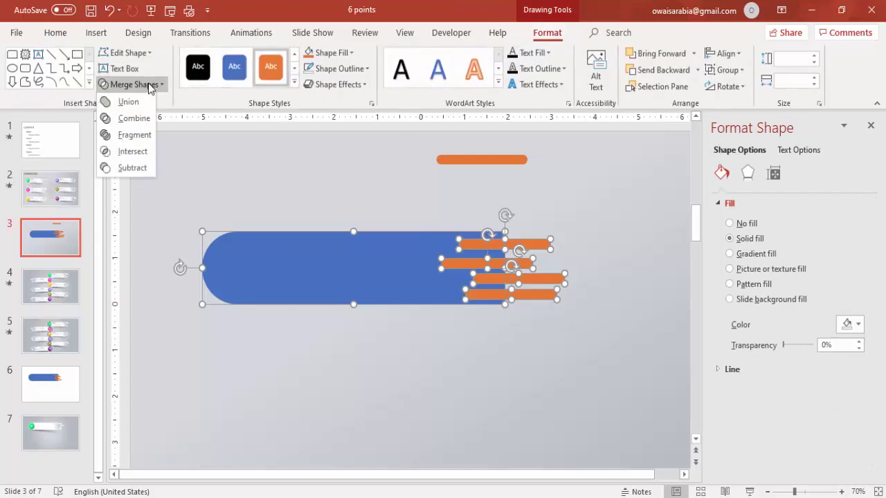
{"action": "left_click", "coordinate": [140, 136]}
{"action": "left_click", "coordinate": [547, 257]}
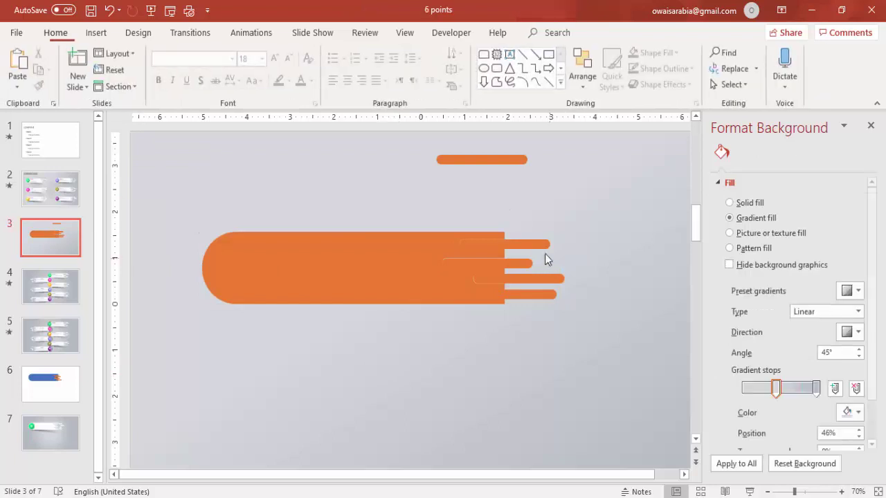
Pull the four strips' outer fragment pieces down away from the bar.
{"action": "left_click_drag", "start_coordinate": [500, 247], "coordinate": [550, 387]}
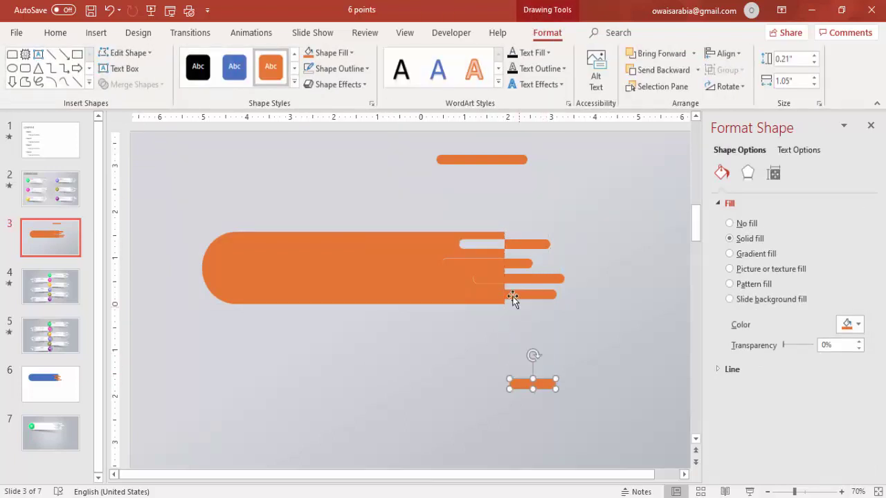
{"action": "left_click_drag", "start_coordinate": [491, 267], "coordinate": [473, 385]}
{"action": "left_click_drag", "start_coordinate": [500, 279], "coordinate": [570, 341]}
{"action": "left_click_drag", "start_coordinate": [497, 302], "coordinate": [518, 367]}
Delete the leftover orange fragment pieces and shorten the spare bar at the slide top.
{"action": "left_click", "coordinate": [527, 248]}
{"action": "left_click", "coordinate": [517, 263], "text": "shift"}
{"action": "left_click", "coordinate": [532, 279], "text": "shift"}
{"action": "left_click", "coordinate": [530, 294], "text": "shift"}
{"action": "left_click", "coordinate": [562, 351], "text": "shift"}
{"action": "left_click", "coordinate": [489, 359], "text": "shift"}
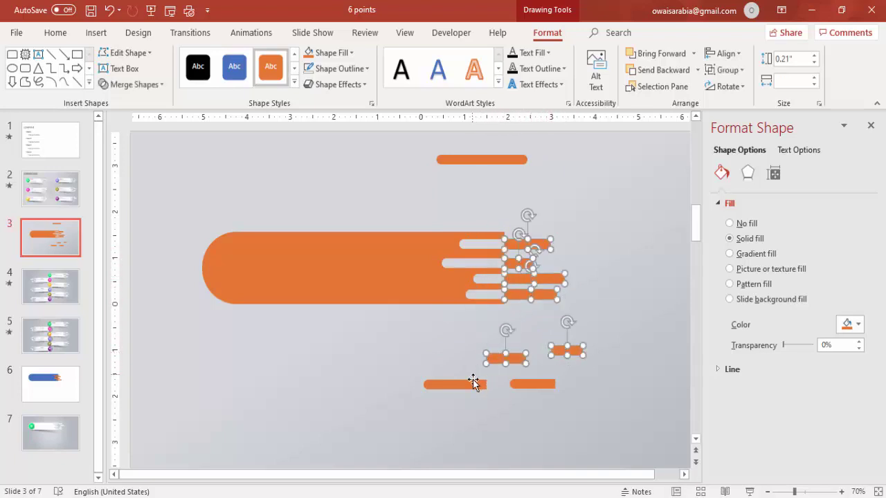
{"action": "left_click", "coordinate": [473, 383], "text": "shift"}
{"action": "left_click", "coordinate": [517, 386], "text": "shift"}
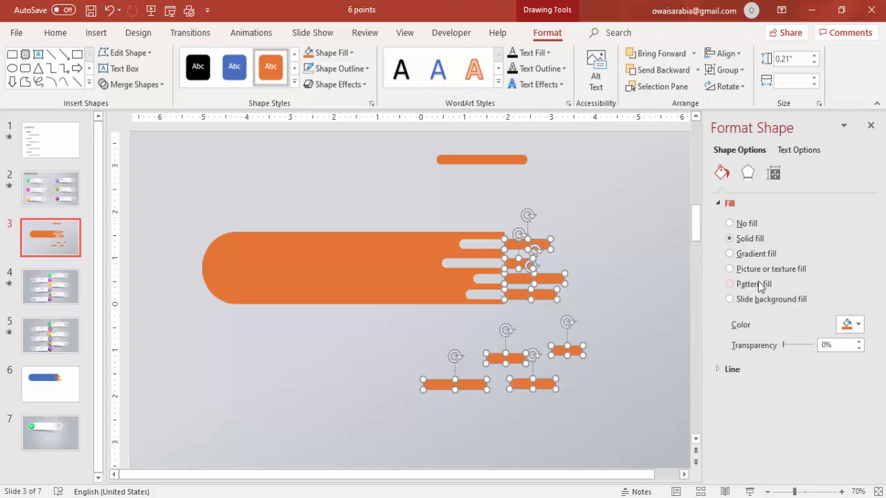
{"action": "key", "text": "Delete"}
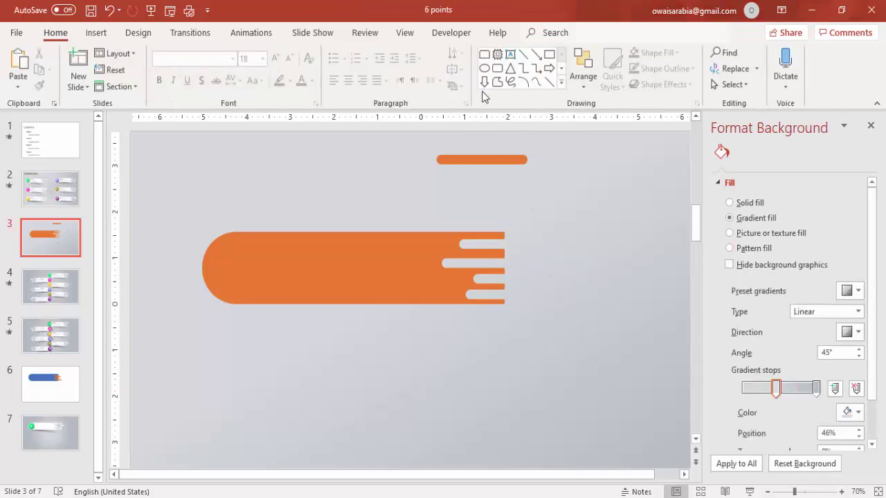
{"action": "left_click", "coordinate": [460, 158]}
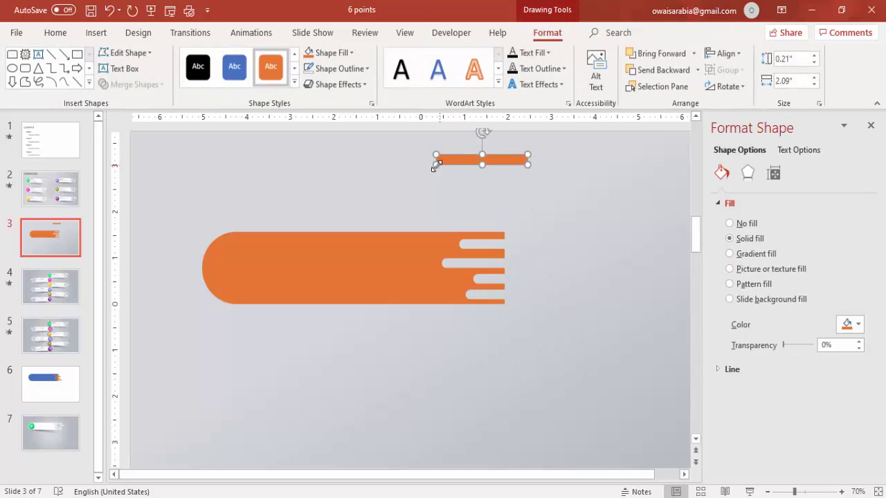
{"action": "left_click_drag", "start_coordinate": [433, 166], "coordinate": [546, 242]}
Move the lowest small bar slightly further down.
{"action": "left_click", "coordinate": [539, 285]}
{"action": "mouse_move", "coordinate": [550, 286]}
{"action": "left_mouse_down"}
{"action": "mouse_move", "coordinate": [541, 308]}
{"action": "mouse_move", "coordinate": [539, 293]}
{"action": "mouse_move", "coordinate": [550, 297]}
{"action": "left_mouse_up"}
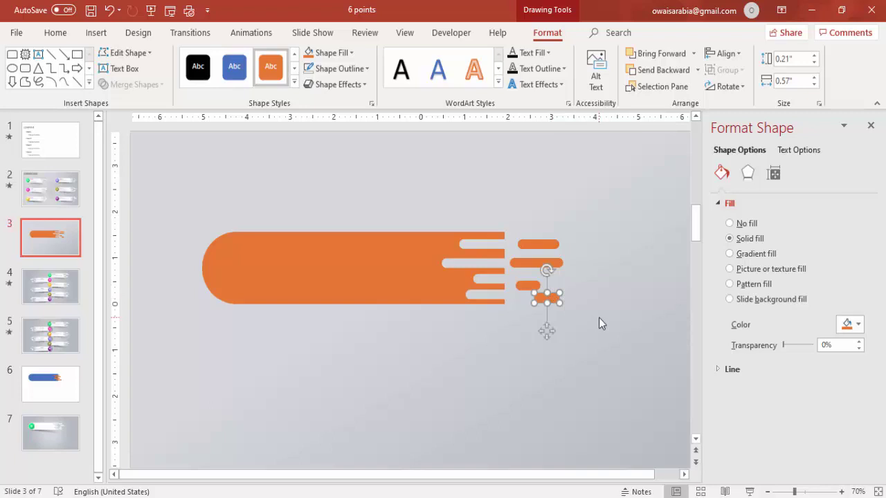
{"action": "left_click", "coordinate": [598, 318]}
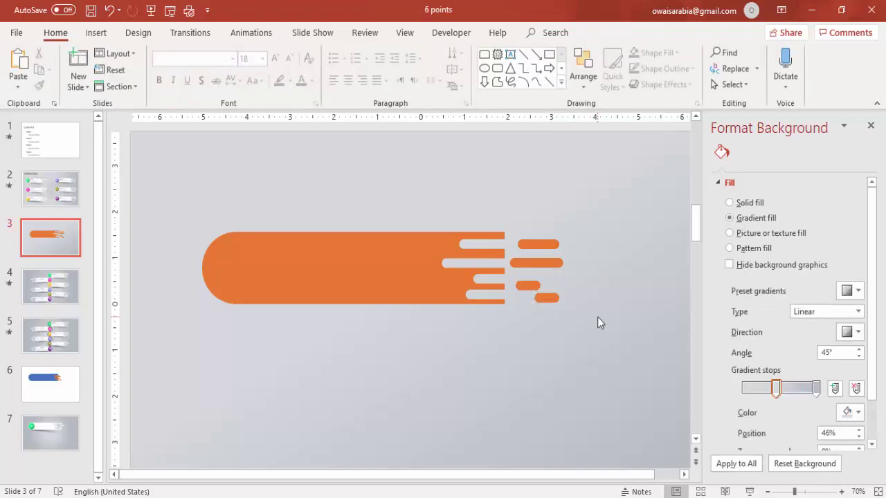
Fill the banner and all its small bars with White.
{"action": "left_click_drag", "start_coordinate": [159, 191], "coordinate": [716, 362]}
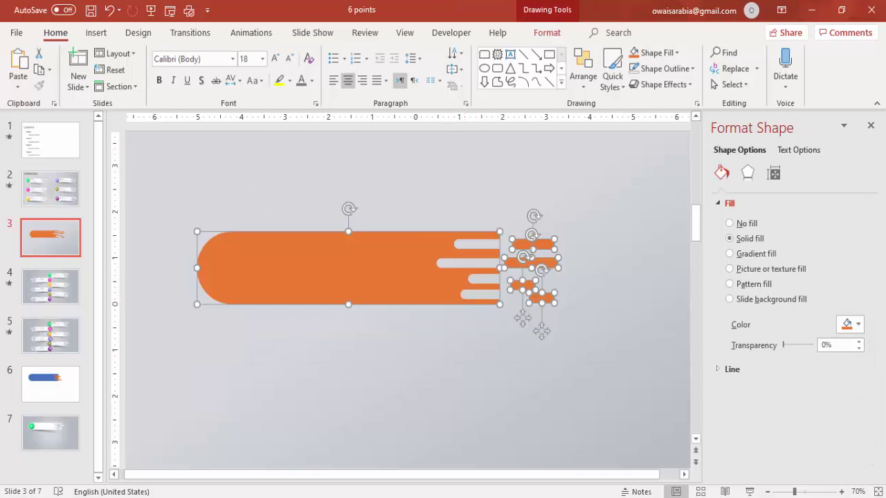
{"action": "left_click", "coordinate": [856, 323]}
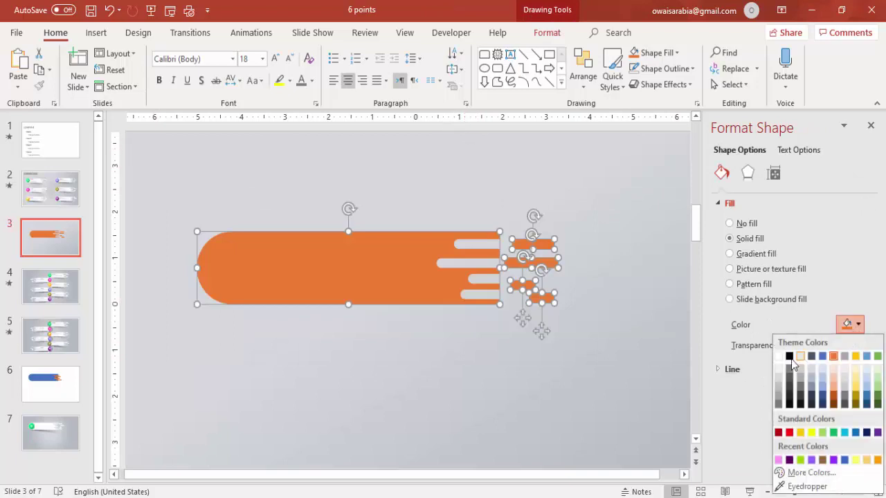
{"action": "left_click", "coordinate": [778, 357]}
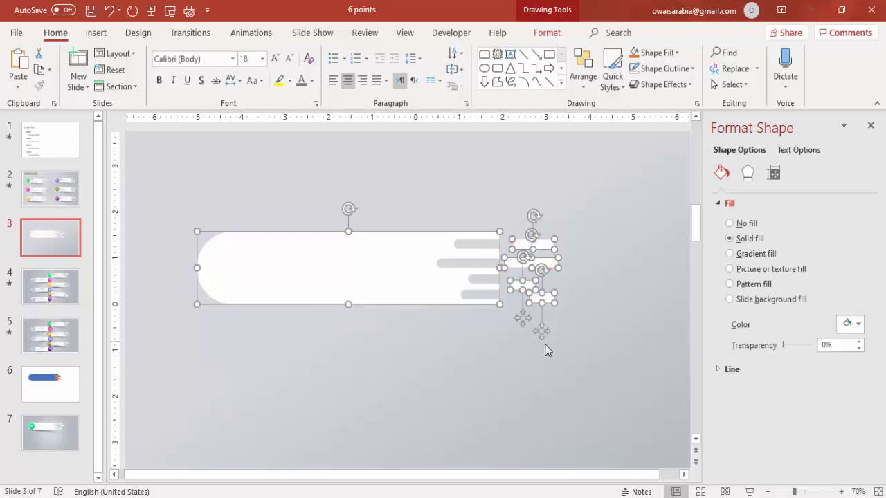
{"action": "left_click", "coordinate": [521, 361]}
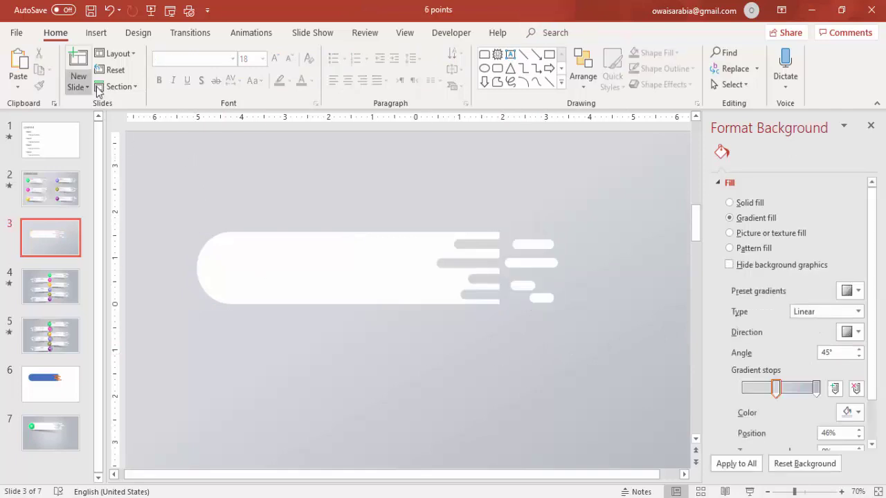
{"action": "left_click", "coordinate": [96, 33]}
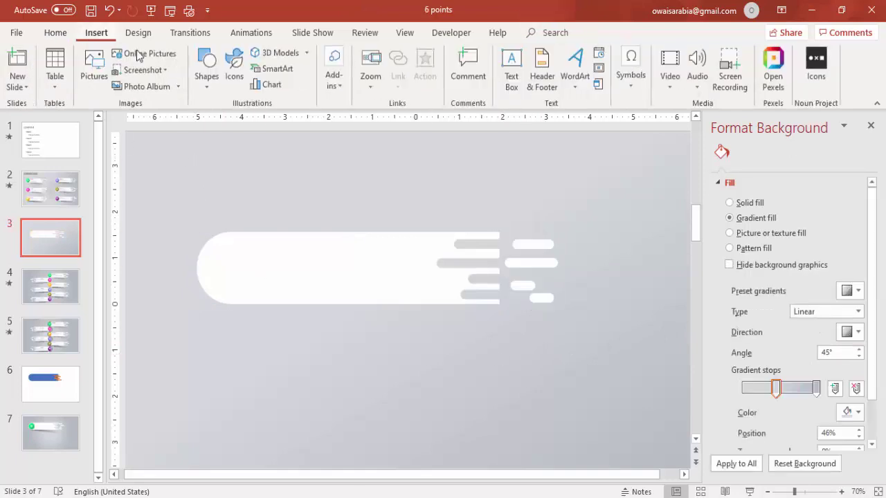
Draw an outline-free circle, move it onto the banner's left end, and enlarge it to 1.39".
{"action": "left_click", "coordinate": [208, 76]}
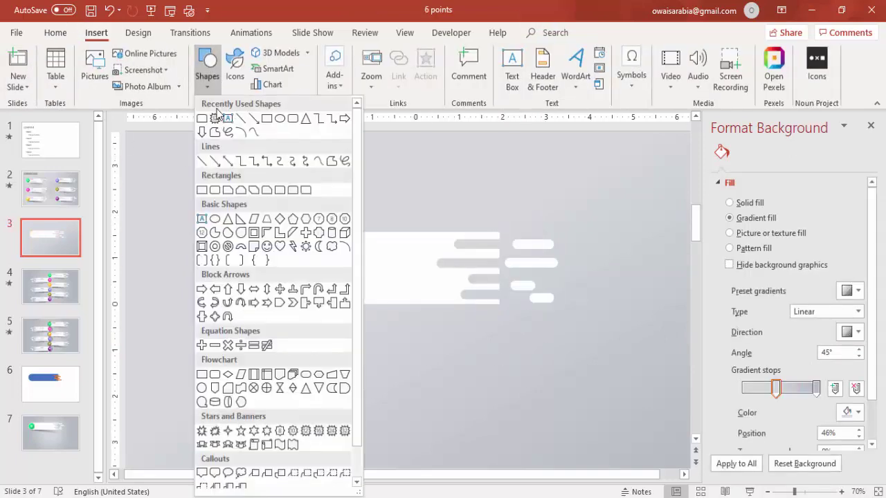
{"action": "left_click", "coordinate": [215, 220]}
{"action": "left_click_drag", "start_coordinate": [278, 173], "coordinate": [330, 229]}
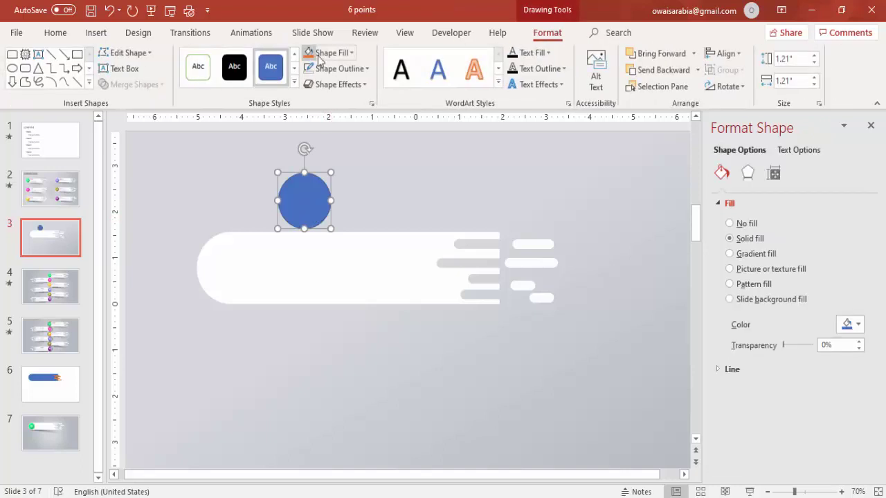
{"action": "left_click", "coordinate": [342, 69]}
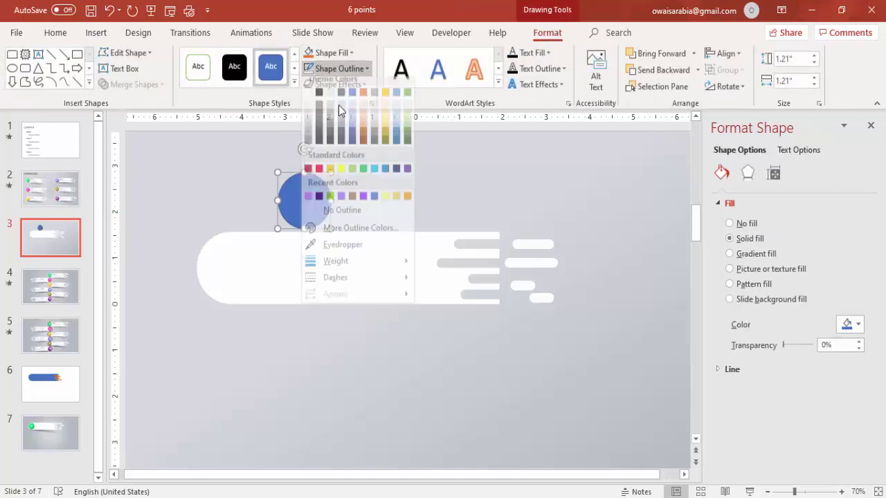
{"action": "left_click", "coordinate": [342, 212]}
{"action": "left_click_drag", "start_coordinate": [304, 211], "coordinate": [238, 268]}
{"action": "left_click_drag", "start_coordinate": [258, 240], "coordinate": [245, 273]}
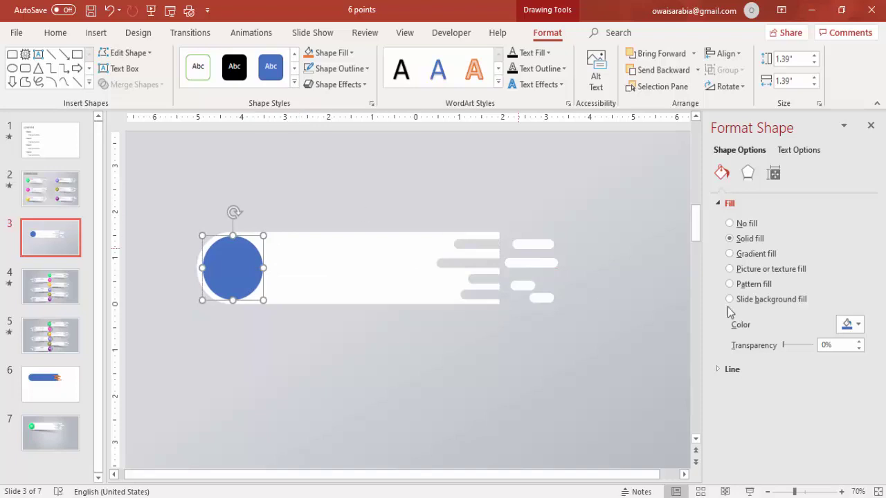
Give the circle a gradient fill with a pink end stop.
{"action": "left_click", "coordinate": [759, 255]}
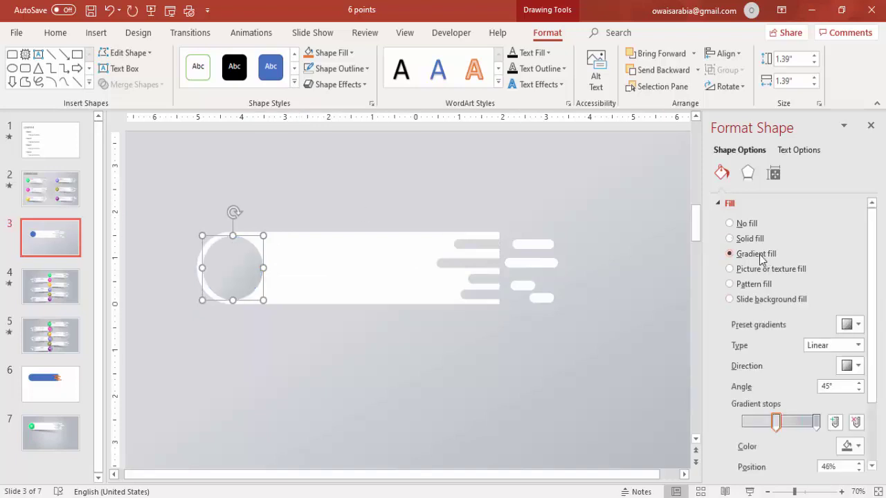
{"action": "left_click", "coordinate": [816, 421]}
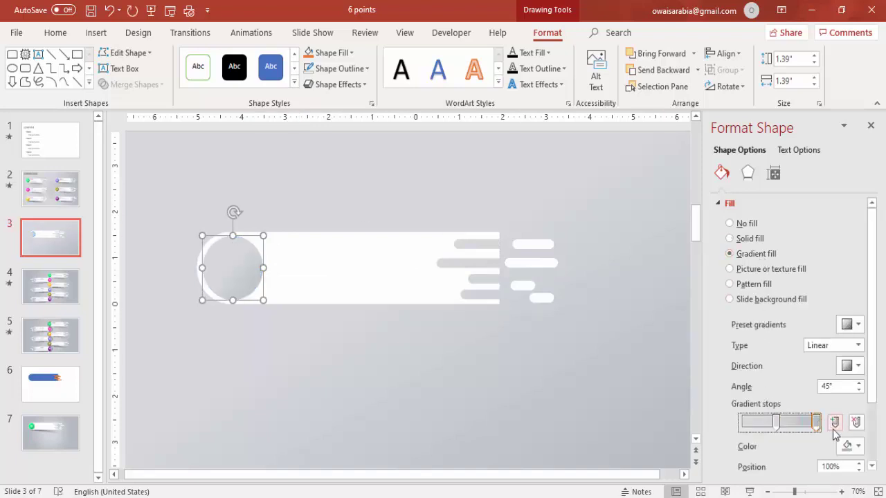
{"action": "left_click", "coordinate": [851, 445]}
{"action": "left_click", "coordinate": [810, 416]}
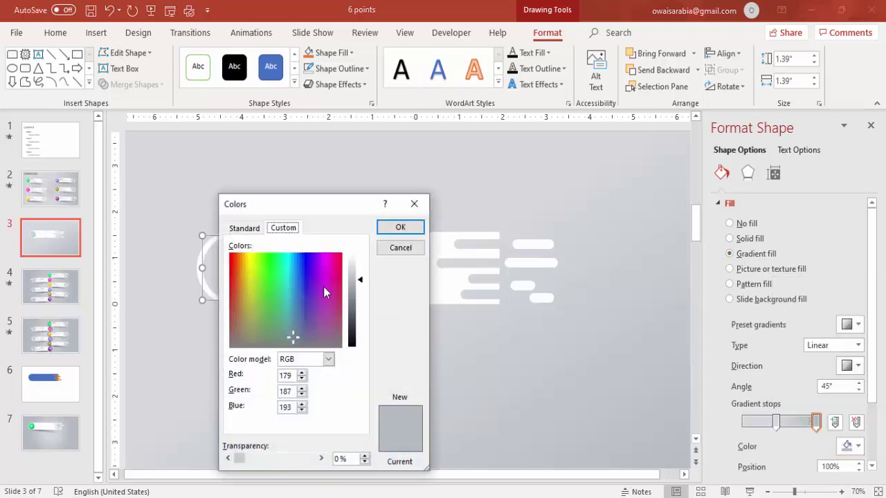
{"action": "left_click", "coordinate": [243, 228]}
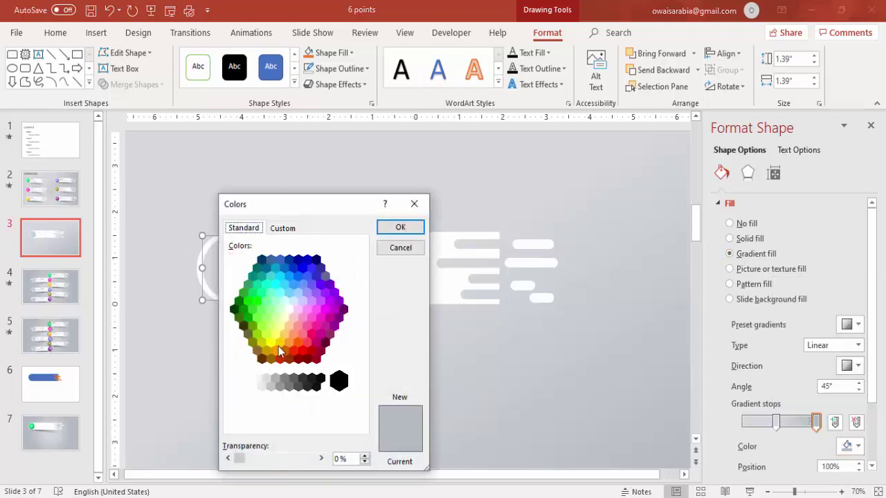
{"action": "left_click", "coordinate": [311, 335]}
{"action": "left_click", "coordinate": [401, 228]}
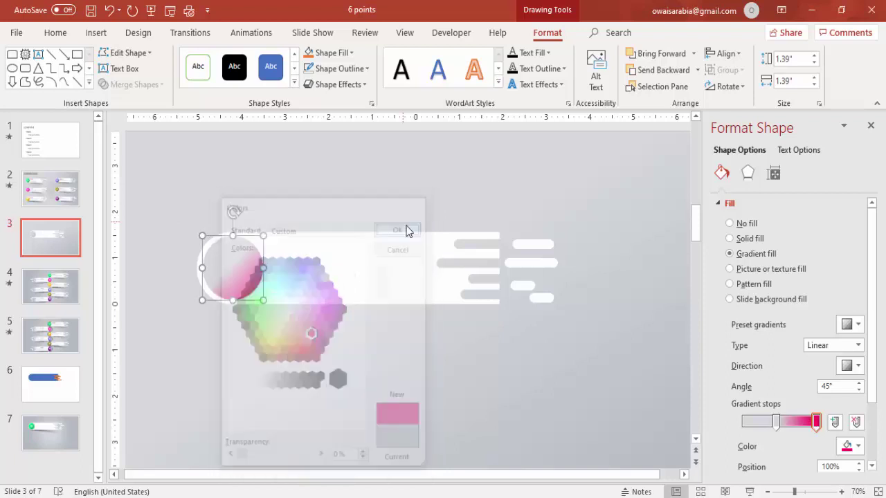
Color the middle stop magenta and move the stops to 14% and 86%.
{"action": "left_click", "coordinate": [776, 424]}
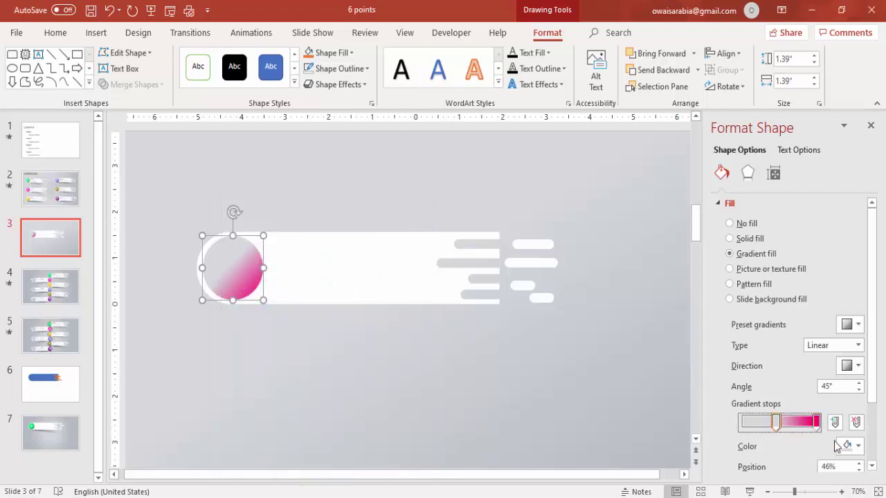
{"action": "left_click", "coordinate": [849, 446]}
{"action": "left_click", "coordinate": [801, 415]}
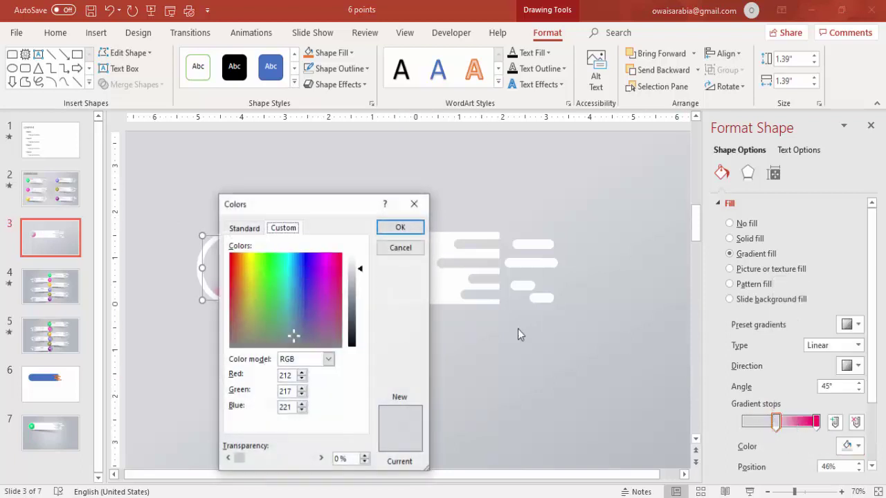
{"action": "left_click", "coordinate": [242, 229]}
{"action": "left_click", "coordinate": [316, 310]}
{"action": "left_click", "coordinate": [326, 309]}
{"action": "left_click", "coordinate": [400, 227]}
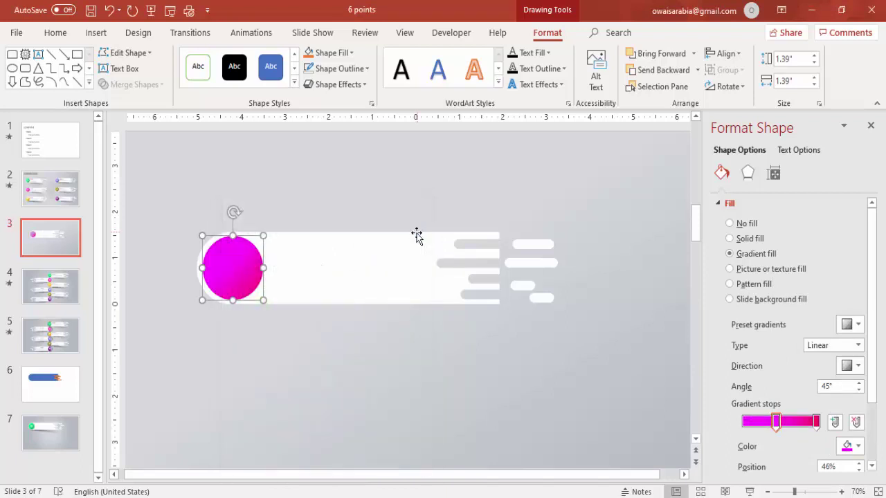
{"action": "left_click_drag", "start_coordinate": [775, 421], "coordinate": [750, 424]}
{"action": "left_click_drag", "start_coordinate": [816, 421], "coordinate": [805, 426]}
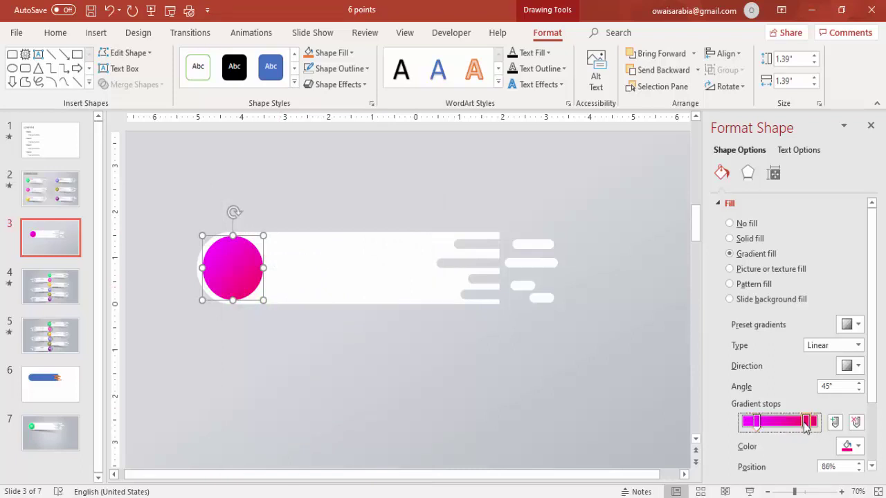
{"action": "left_click", "coordinate": [573, 376]}
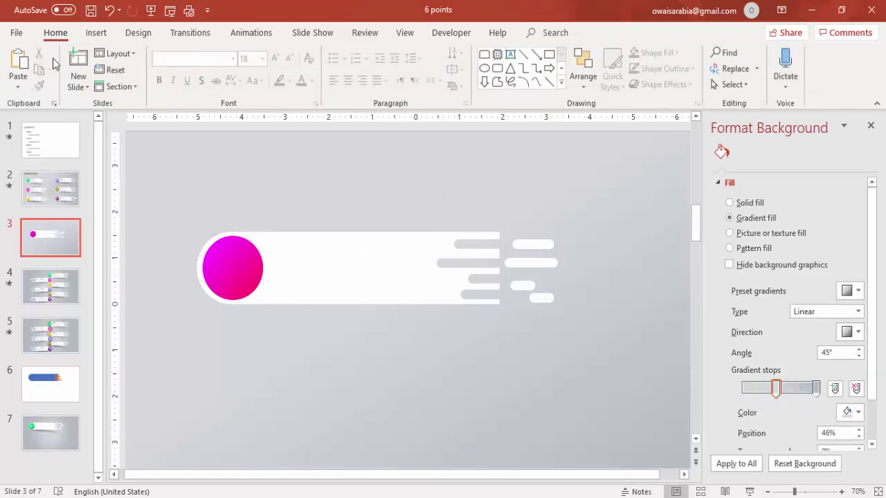
Draw an outline-free rectangle across the banner's lower half.
{"action": "left_click", "coordinate": [96, 35]}
{"action": "left_click", "coordinate": [207, 69]}
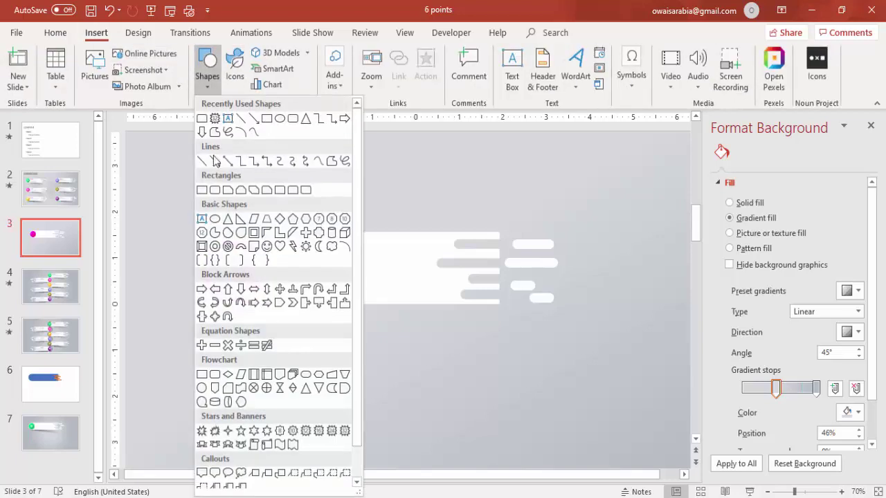
{"action": "left_click", "coordinate": [205, 188]}
{"action": "mouse_move", "coordinate": [209, 285]}
{"action": "left_mouse_down"}
{"action": "mouse_move", "coordinate": [435, 360]}
{"action": "mouse_move", "coordinate": [511, 350]}
{"action": "left_mouse_up"}
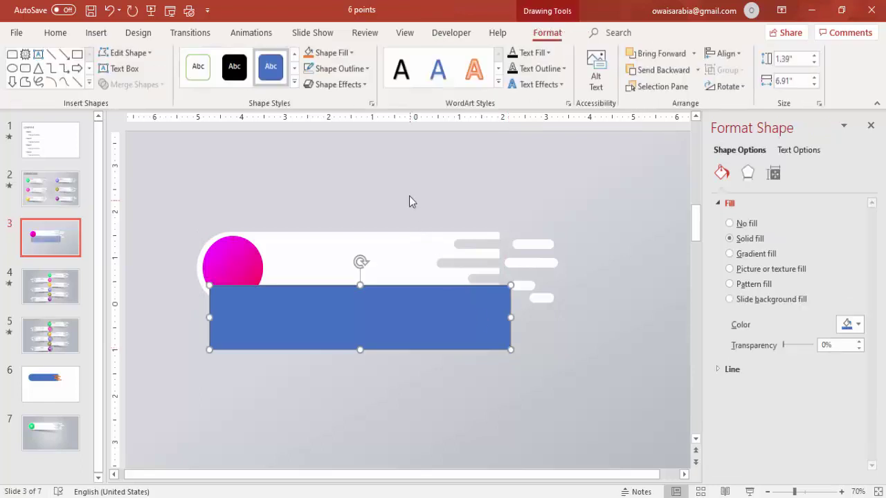
{"action": "left_click", "coordinate": [359, 70]}
{"action": "left_click", "coordinate": [350, 217]}
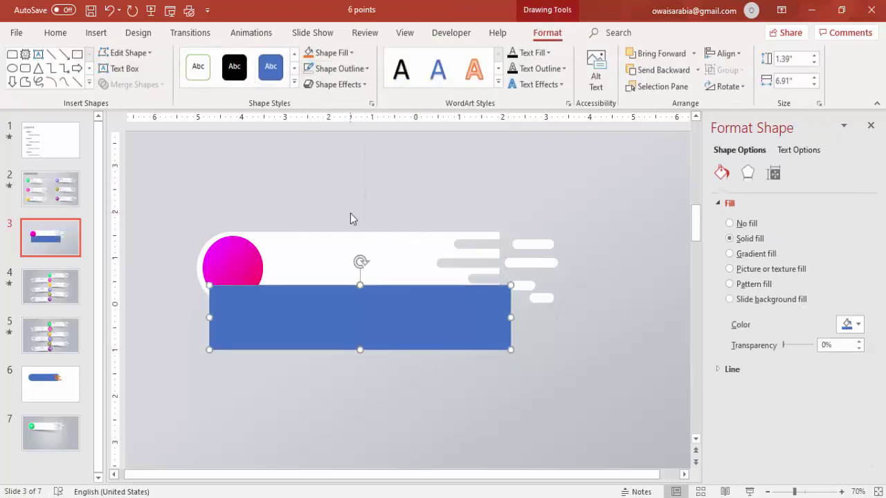
Fill the rectangle with a black-to-white gradient, semi-transparent light end, black stop at 14%.
{"action": "left_click", "coordinate": [755, 254]}
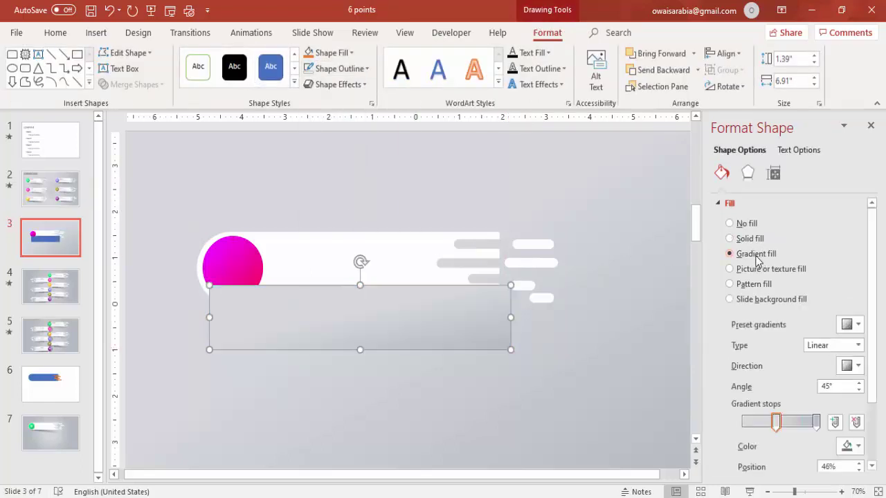
{"action": "scroll", "coordinate": [874, 380], "scroll_direction": "down", "scroll_amount": 2}
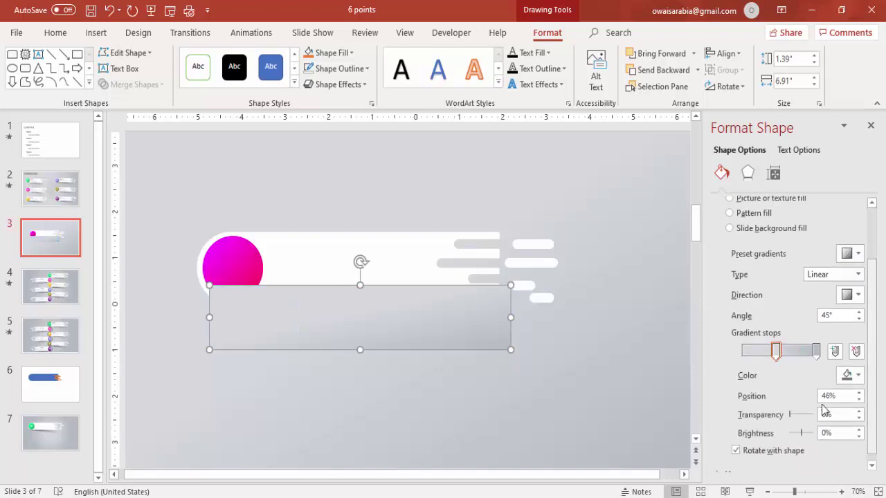
{"action": "left_click", "coordinate": [776, 351]}
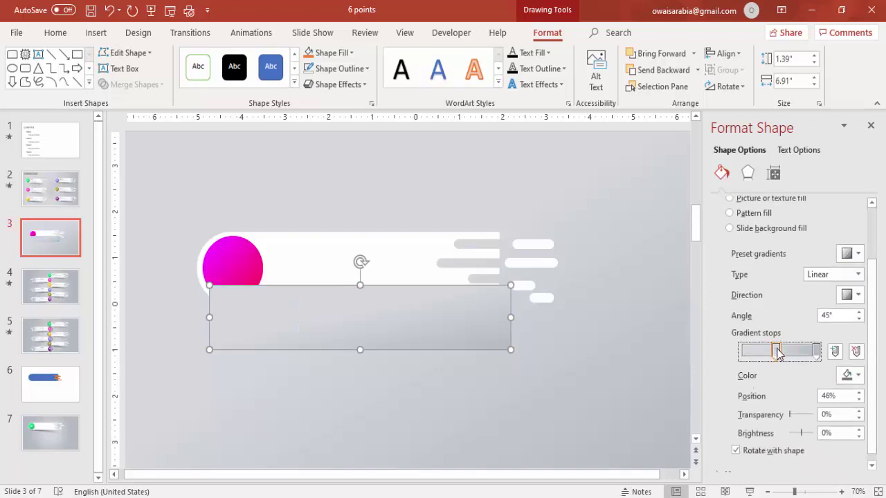
{"action": "left_click", "coordinate": [850, 375]}
{"action": "left_click", "coordinate": [789, 229]}
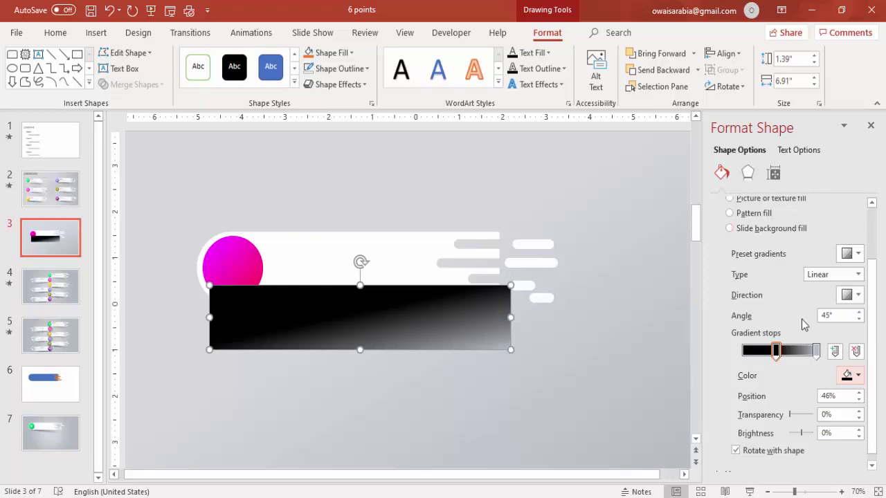
{"action": "left_click", "coordinate": [816, 350]}
{"action": "left_click", "coordinate": [850, 375]}
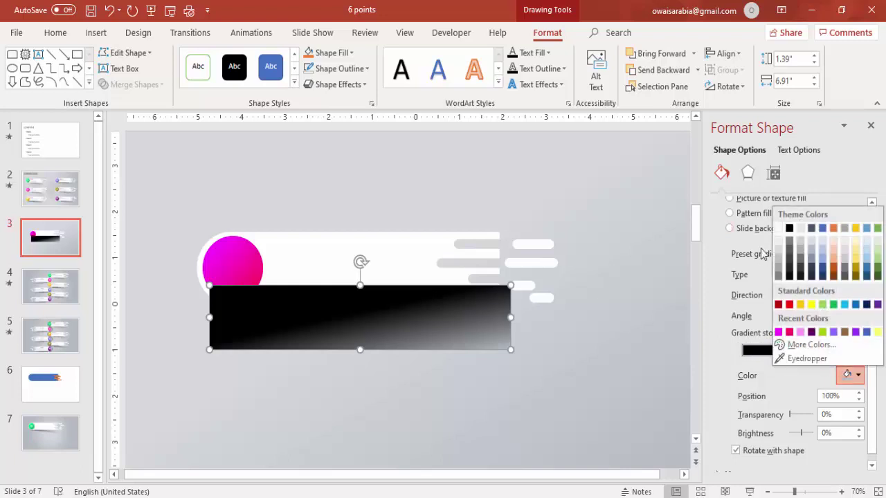
{"action": "left_click", "coordinate": [778, 229]}
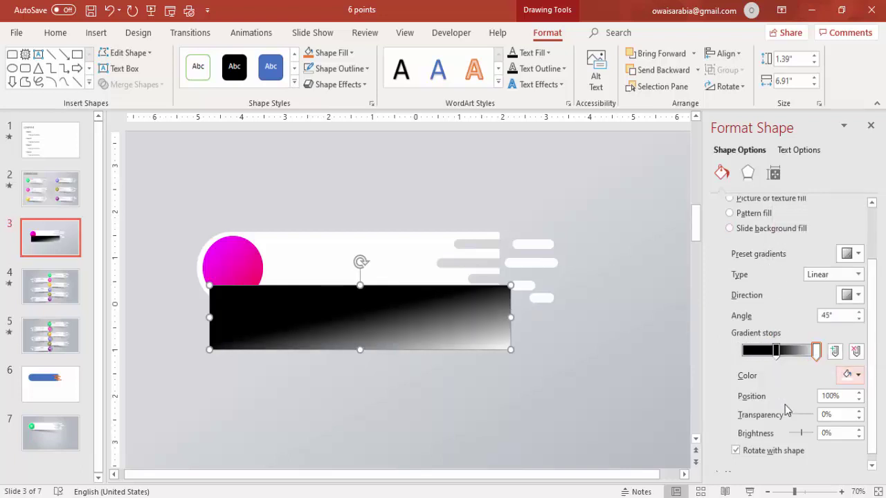
{"action": "left_click_drag", "start_coordinate": [790, 415], "coordinate": [827, 413]}
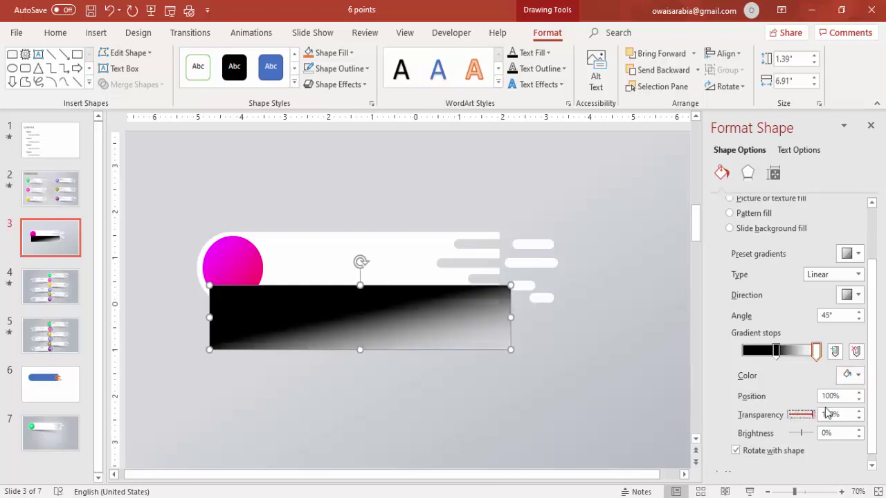
{"action": "left_click_drag", "start_coordinate": [776, 350], "coordinate": [754, 351]}
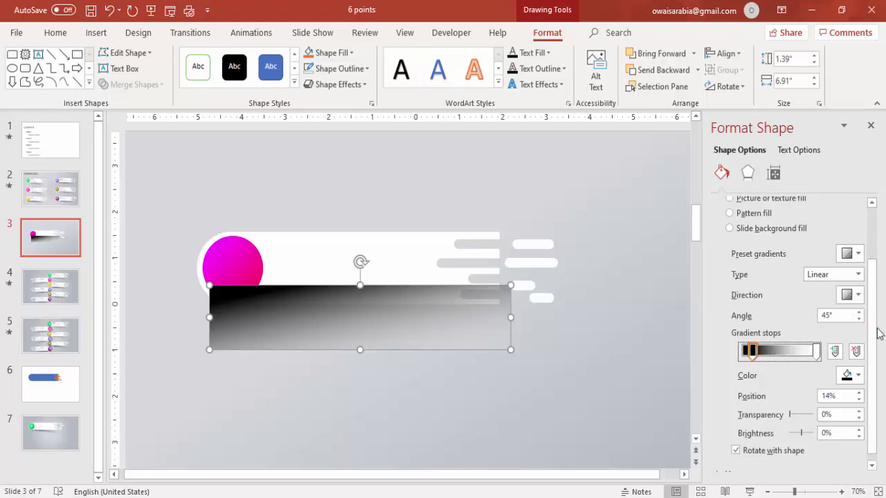
Raise the rectangle's gradient angle to 290°.
{"action": "left_click", "coordinate": [860, 313]}
{"action": "left_click", "coordinate": [860, 313]}
{"action": "left_click", "coordinate": [861, 313]}
{"action": "left_click", "coordinate": [860, 313]}
{"action": "left_click", "coordinate": [861, 313]}
{"action": "left_click", "coordinate": [860, 313]}
{"action": "left_click", "coordinate": [860, 312]}
{"action": "left_click", "coordinate": [860, 312]}
{"action": "left_click", "coordinate": [860, 312]}
{"action": "left_click", "coordinate": [860, 312]}
{"action": "left_click", "coordinate": [860, 313]}
{"action": "left_click", "coordinate": [860, 313]}
{"action": "left_click", "coordinate": [860, 313]}
{"action": "left_click", "coordinate": [860, 315]}
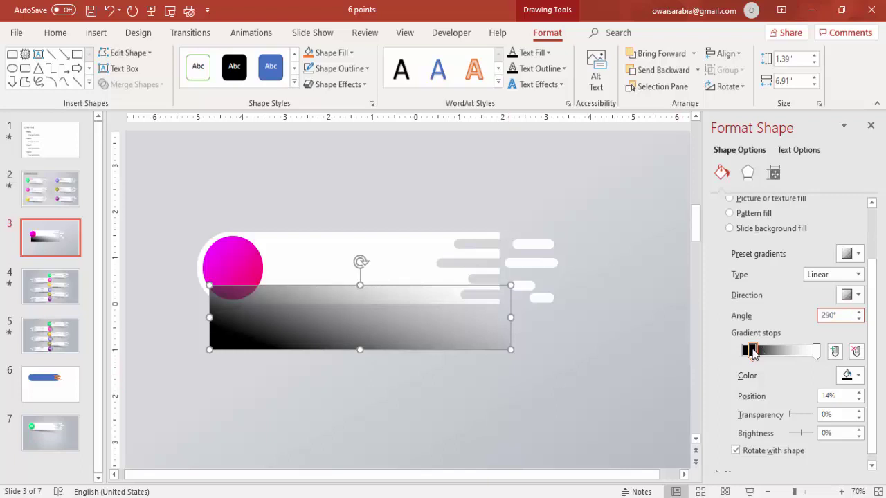
Move the dark gradient stop to 26% and set its transparency to 34%.
{"action": "left_click_drag", "start_coordinate": [754, 350], "coordinate": [762, 351]}
{"action": "left_click_drag", "start_coordinate": [790, 415], "coordinate": [798, 416]}
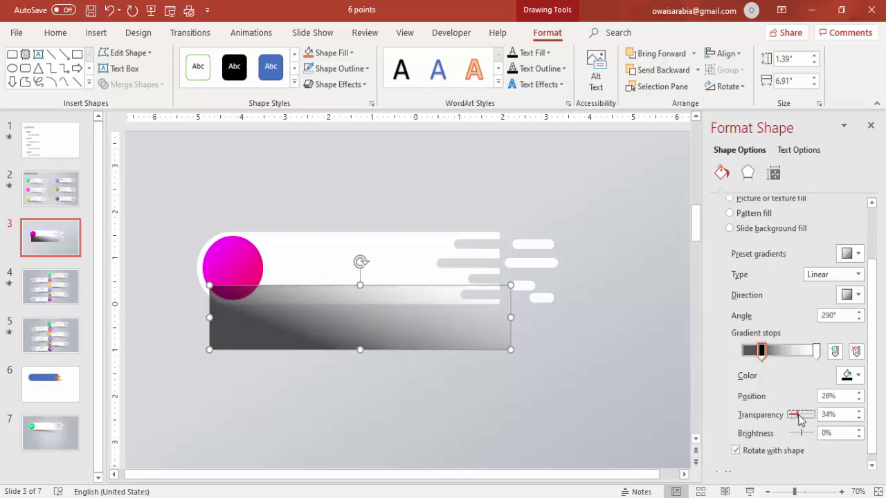
{"action": "left_click", "coordinate": [747, 173]}
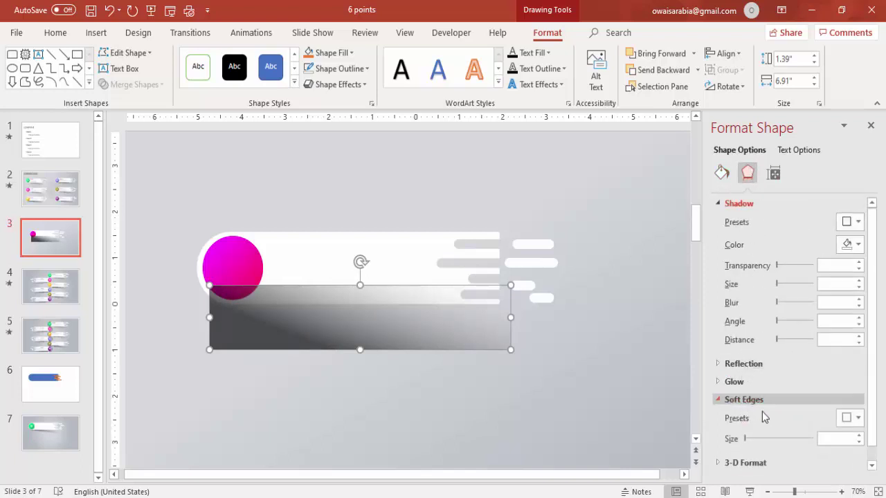
Give the grey rectangle 16 pt soft edges.
{"action": "left_click", "coordinate": [860, 435]}
{"action": "left_click", "coordinate": [860, 436]}
{"action": "left_click", "coordinate": [860, 436]}
{"action": "left_click", "coordinate": [860, 435]}
{"action": "left_click", "coordinate": [860, 436]}
{"action": "left_click", "coordinate": [860, 435]}
{"action": "left_click", "coordinate": [860, 436]}
{"action": "left_click", "coordinate": [860, 436]}
{"action": "left_click", "coordinate": [860, 435]}
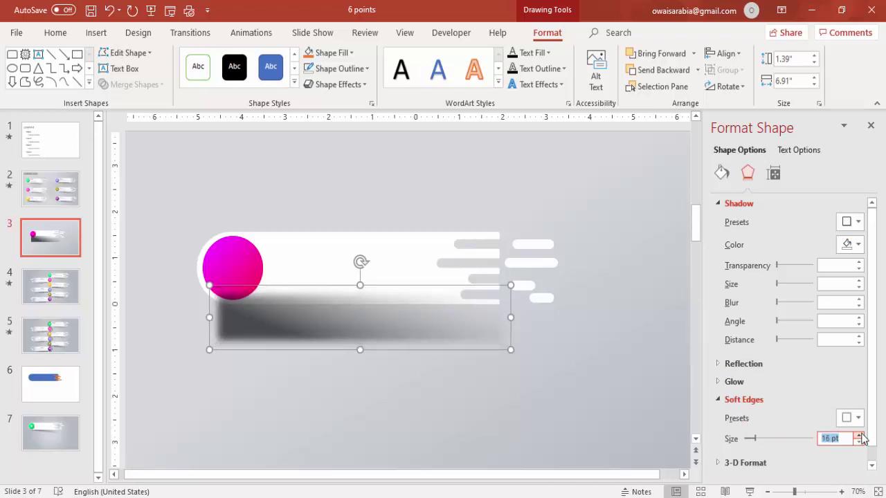
Tilt the blurred rectangle and send it to the back, just under the white banner as a shadow.
{"action": "left_click", "coordinate": [360, 256]}
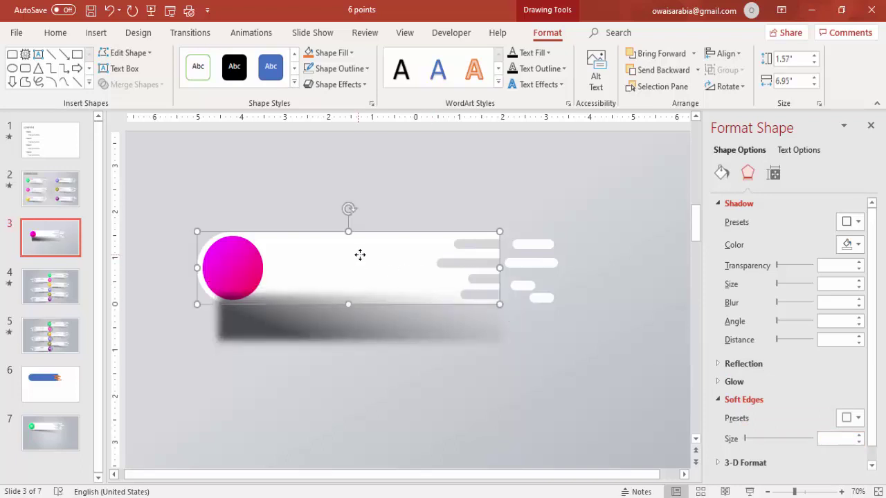
{"action": "left_click", "coordinate": [330, 315]}
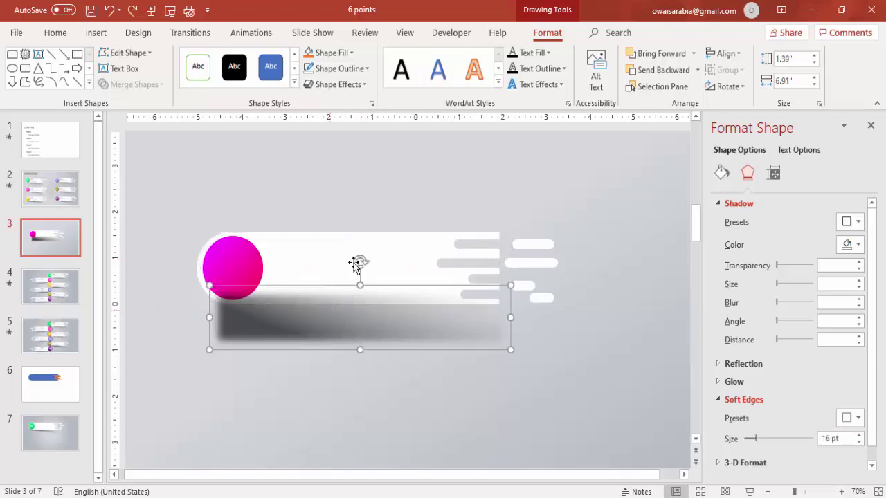
{"action": "left_click_drag", "start_coordinate": [360, 262], "coordinate": [369, 263]}
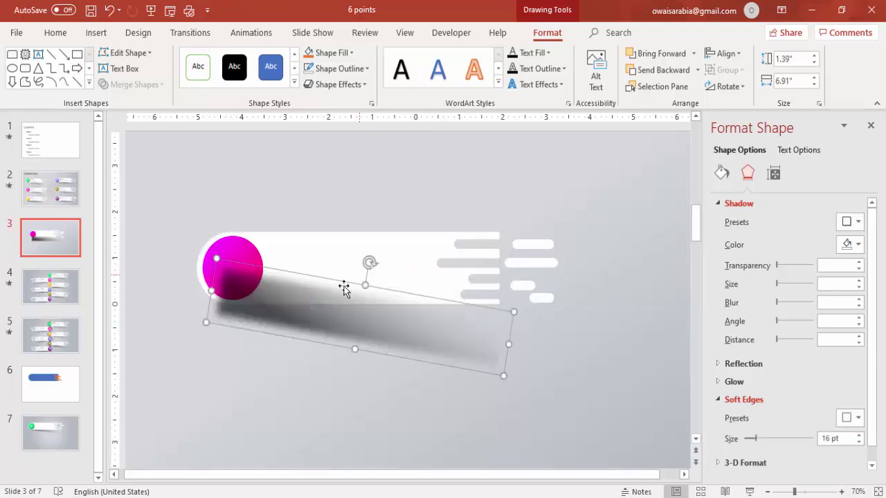
{"action": "left_click_drag", "start_coordinate": [324, 316], "coordinate": [322, 303]}
{"action": "left_click", "coordinate": [698, 69]}
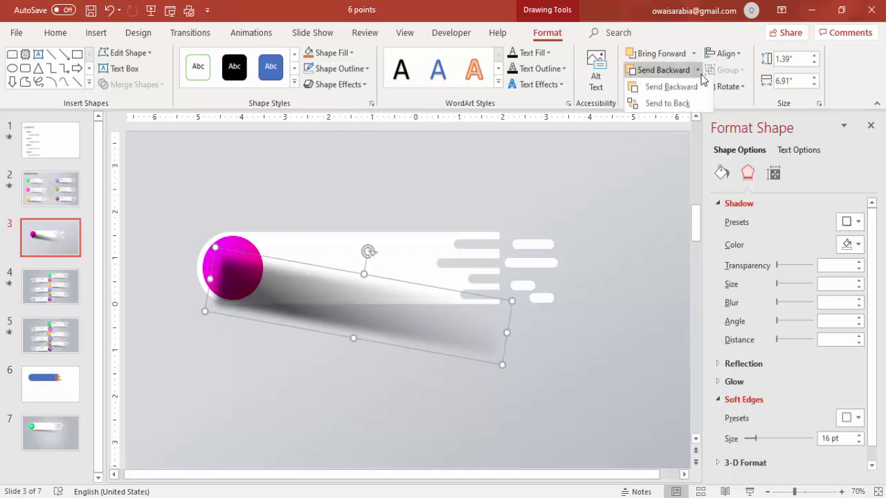
{"action": "left_click", "coordinate": [666, 104]}
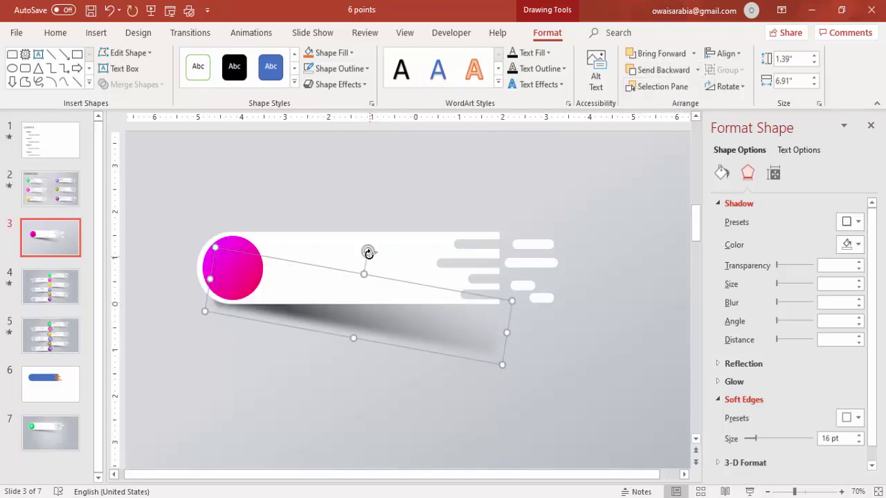
{"action": "left_click_drag", "start_coordinate": [368, 250], "coordinate": [366, 252]}
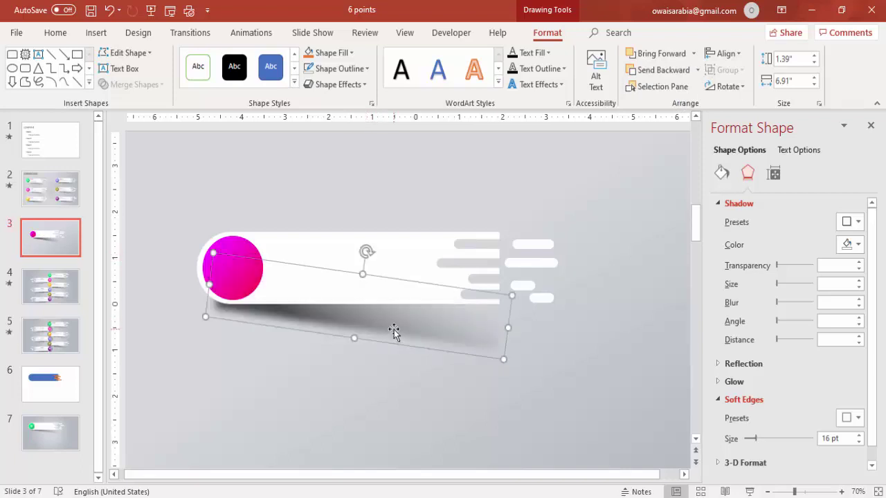
{"action": "left_click_drag", "start_coordinate": [454, 348], "coordinate": [461, 338]}
Give the magenta circle an Inside Center shadow with 31% transparency and 21 pt blur.
{"action": "left_click", "coordinate": [482, 384]}
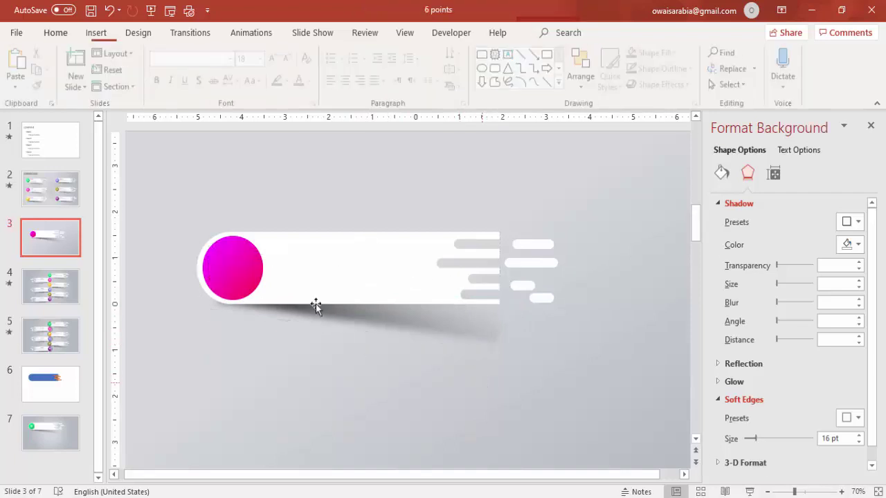
{"action": "left_click", "coordinate": [248, 249]}
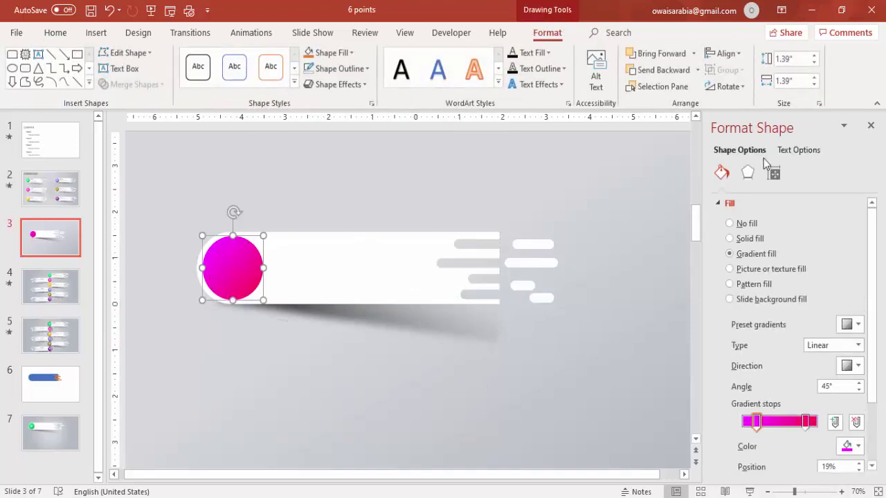
{"action": "left_click", "coordinate": [747, 174]}
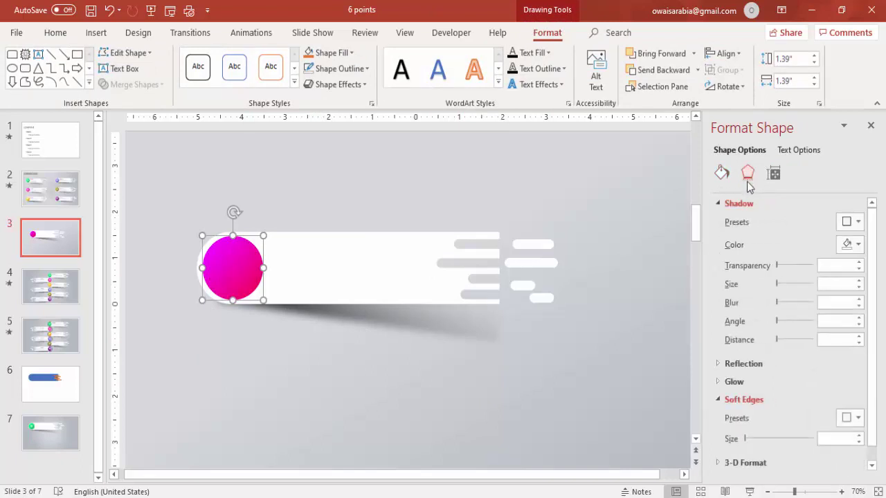
{"action": "left_click", "coordinate": [851, 222]}
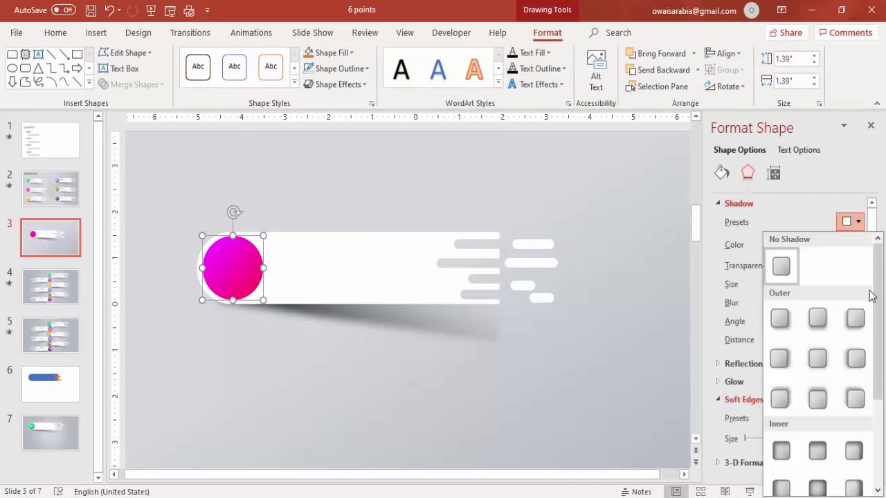
{"action": "left_click_drag", "start_coordinate": [880, 308], "coordinate": [881, 360]}
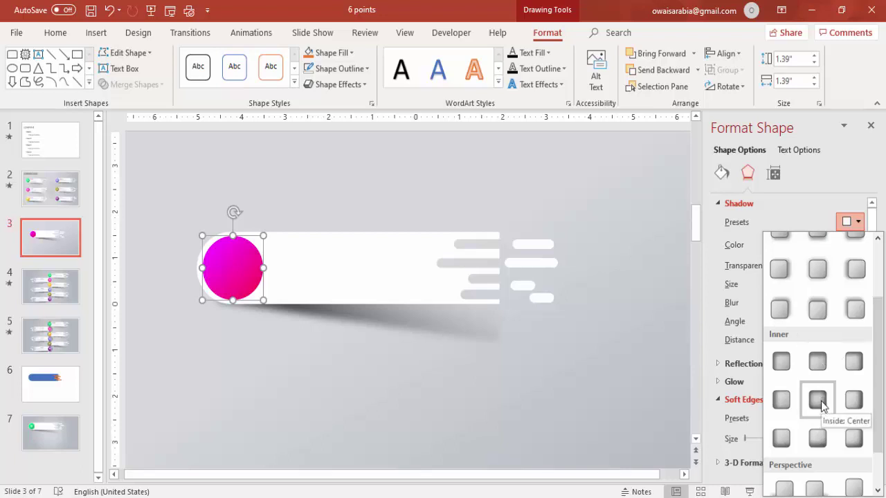
{"action": "left_click", "coordinate": [818, 399]}
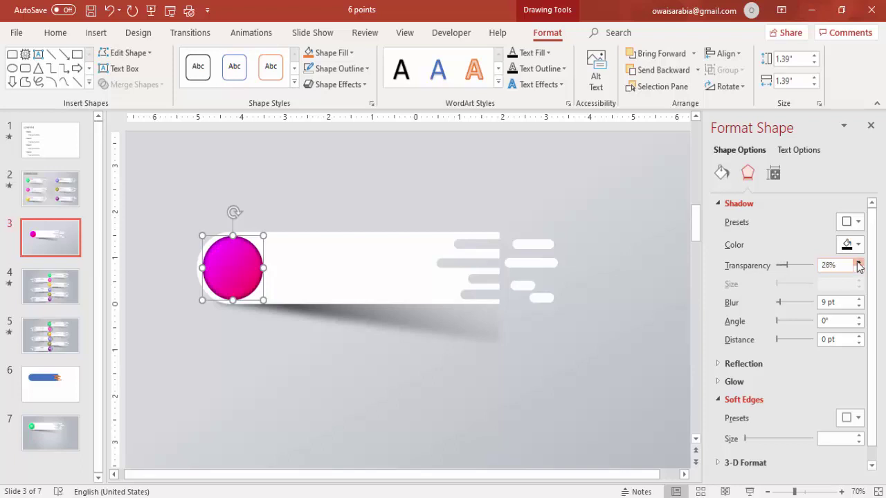
{"action": "left_click_drag", "start_coordinate": [780, 302], "coordinate": [787, 303]}
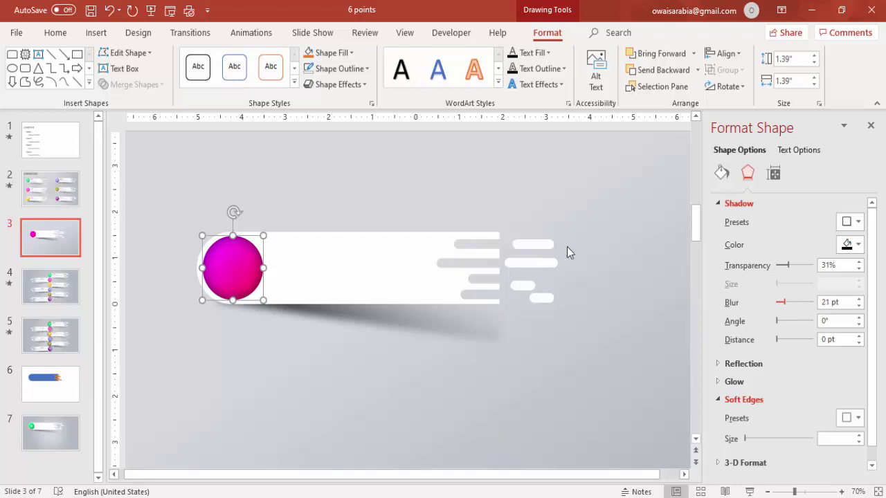
{"action": "left_click", "coordinate": [423, 173]}
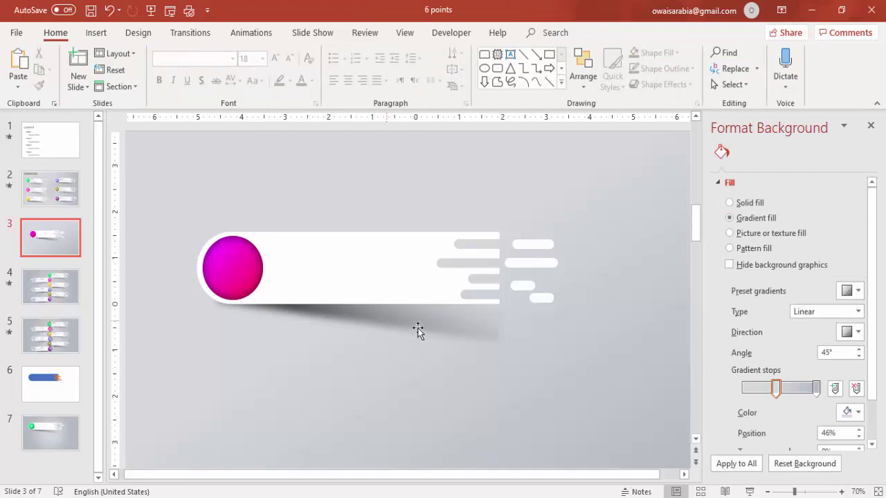
{"action": "left_click_drag", "start_coordinate": [153, 173], "coordinate": [643, 426]}
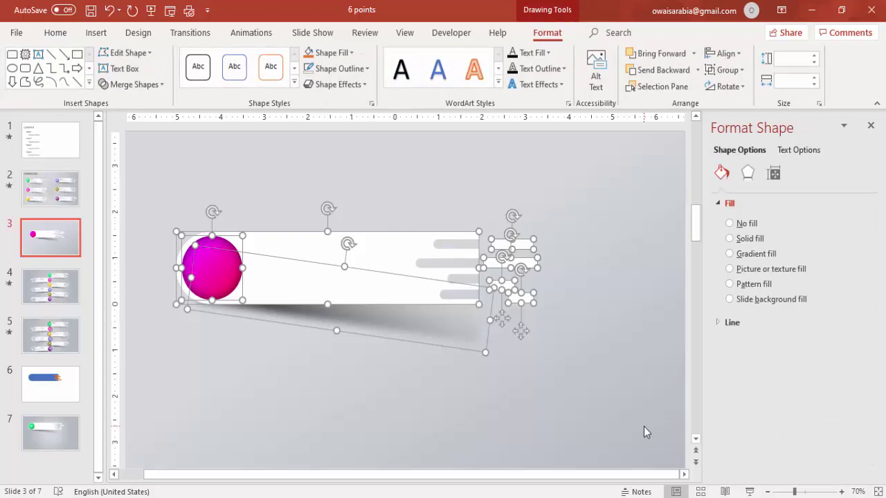
Group the banner pieces, scale the group to 1.46" by 5.63" and move it top-left.
{"action": "key", "text": "ctrl+g"}
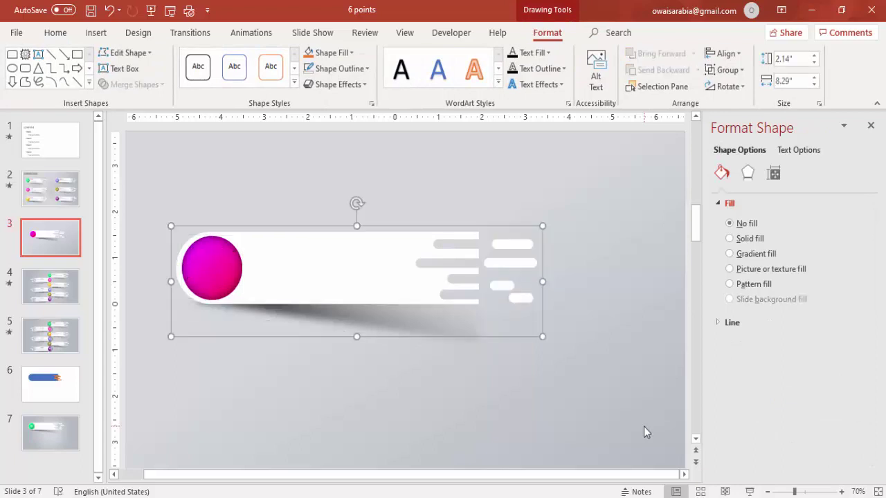
{"action": "left_click", "coordinate": [767, 492]}
{"action": "left_click", "coordinate": [768, 492]}
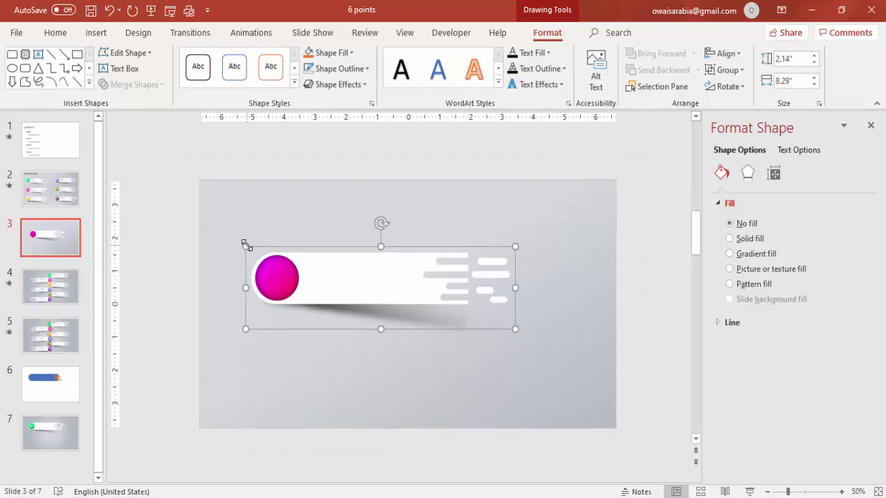
{"action": "left_click_drag", "start_coordinate": [246, 246], "coordinate": [329, 269]}
{"action": "left_click_drag", "start_coordinate": [434, 301], "coordinate": [326, 249]}
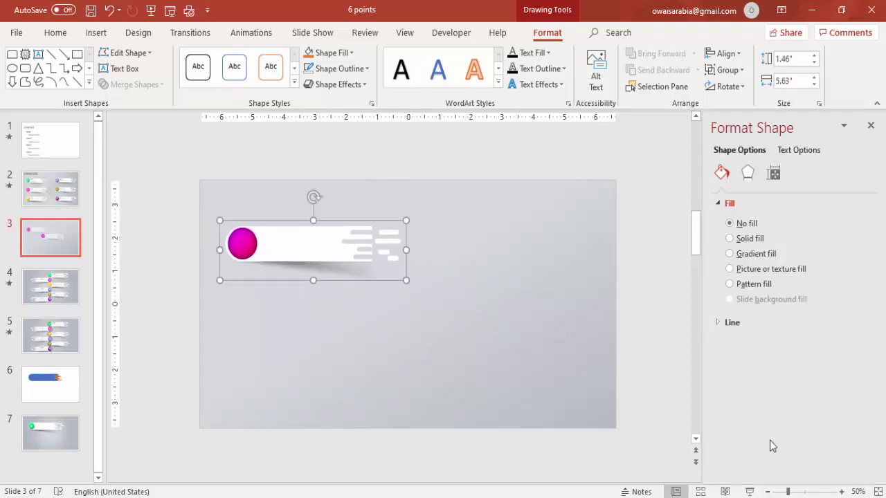
{"action": "left_click", "coordinate": [842, 491]}
{"action": "left_click", "coordinate": [843, 492]}
{"action": "left_click", "coordinate": [843, 492]}
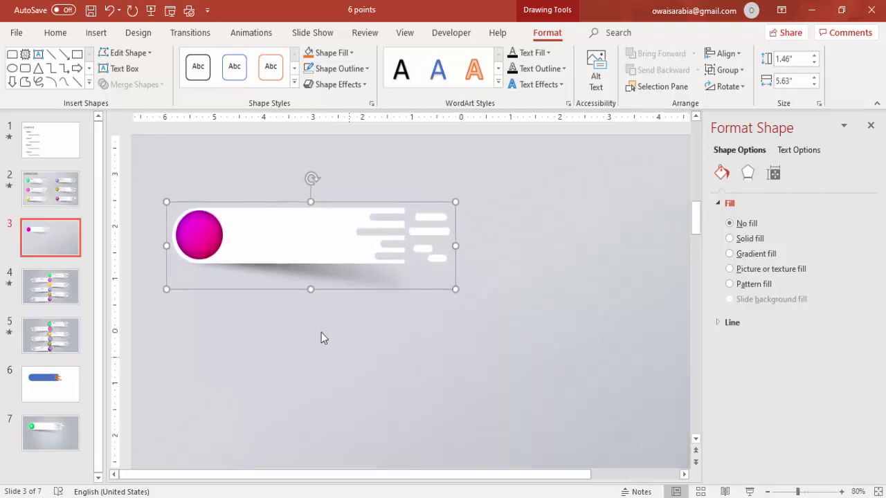
{"action": "left_click", "coordinate": [335, 346]}
{"action": "left_click", "coordinate": [95, 34]}
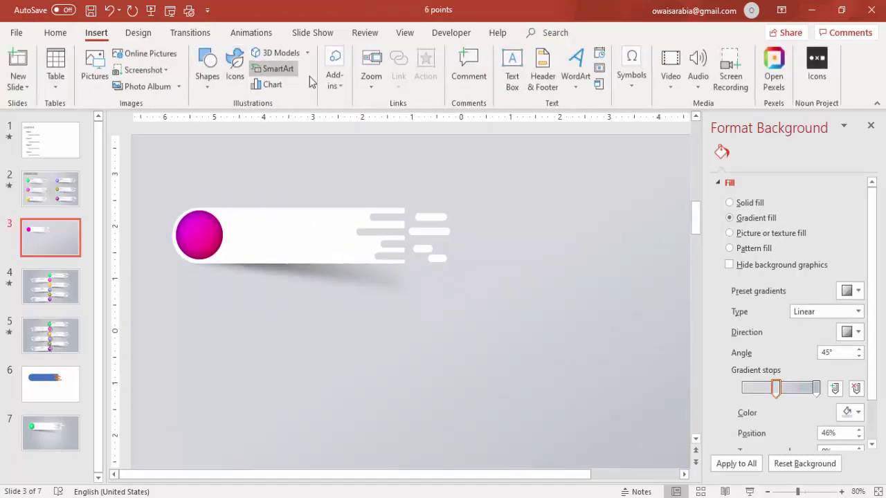
Add a centred '01' text box at 24 pt.
{"action": "left_click", "coordinate": [512, 78]}
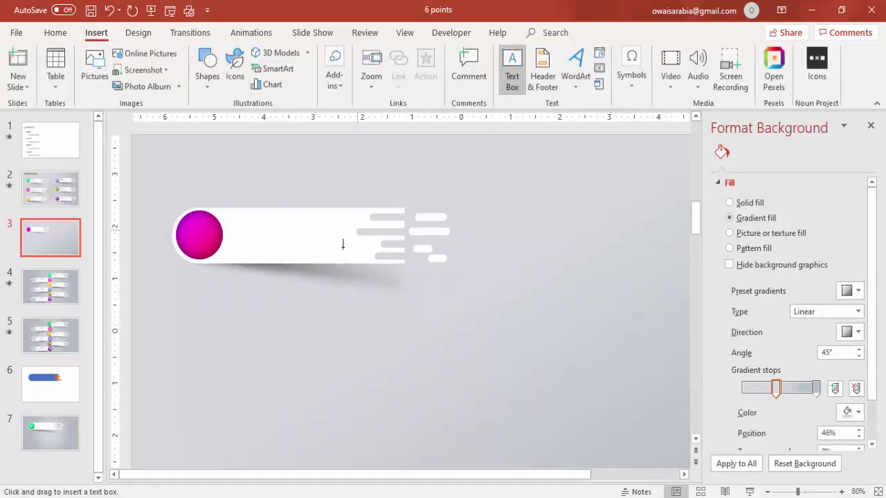
{"action": "left_click_drag", "start_coordinate": [288, 299], "coordinate": [353, 334]}
{"action": "type", "text": "01"}
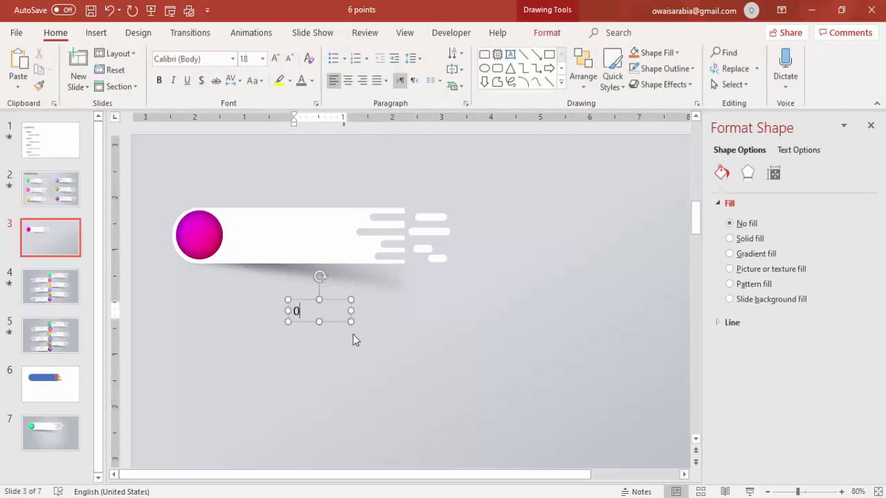
{"action": "left_click", "coordinate": [330, 301]}
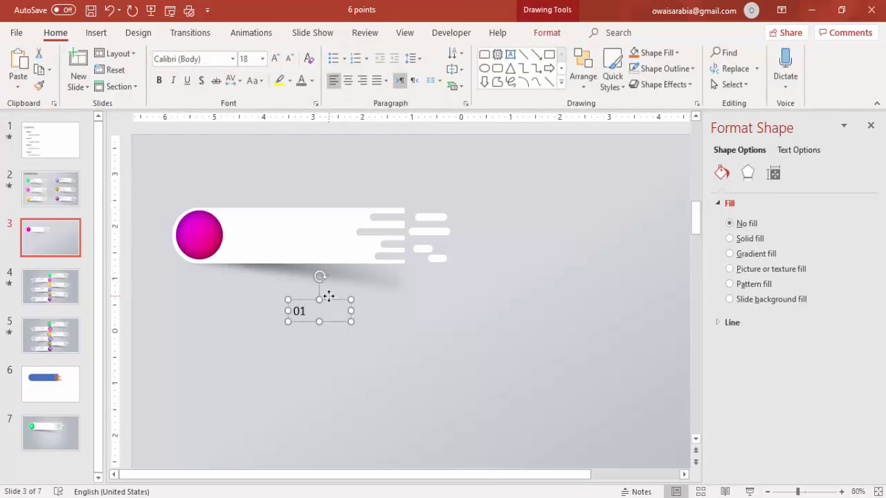
{"action": "left_click", "coordinate": [348, 80]}
{"action": "left_click", "coordinate": [275, 58]}
{"action": "left_click", "coordinate": [275, 59]}
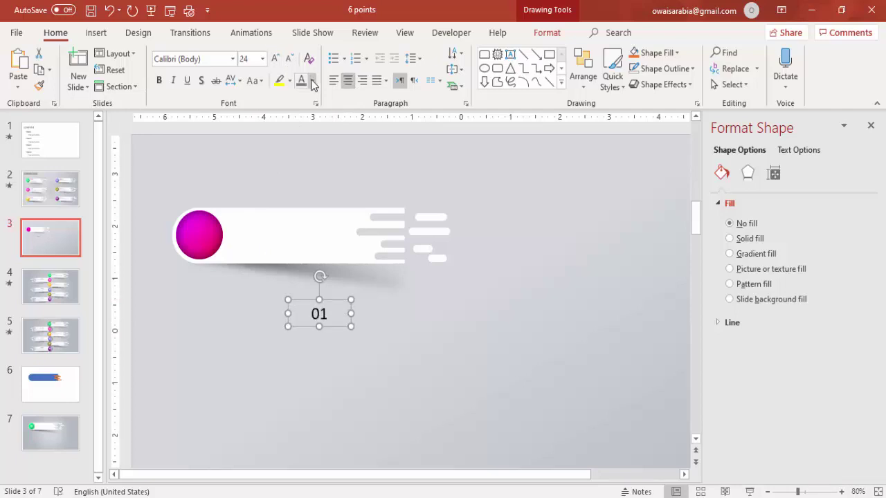
Set 01 in white Oswald and centre it inside the magenta circle.
{"action": "left_click_drag", "start_coordinate": [306, 297], "coordinate": [216, 212]}
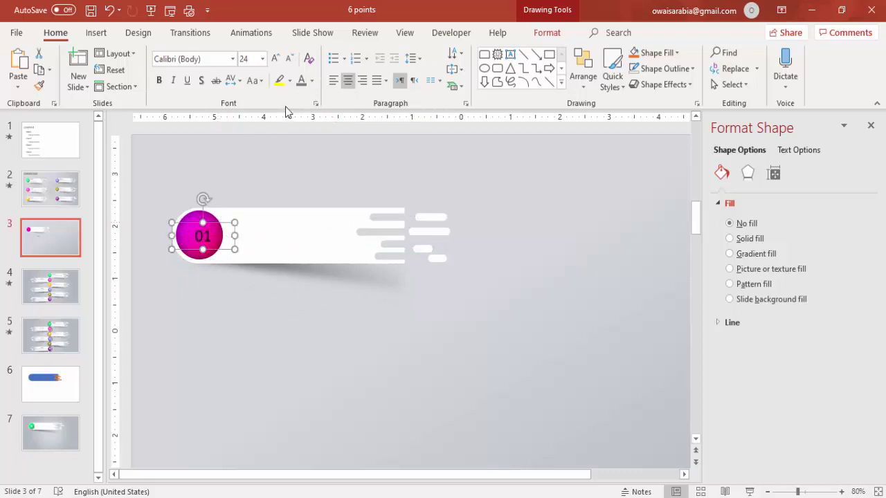
{"action": "left_click", "coordinate": [215, 58]}
{"action": "type", "text": "Oswald"}
{"action": "key", "text": "Return"}
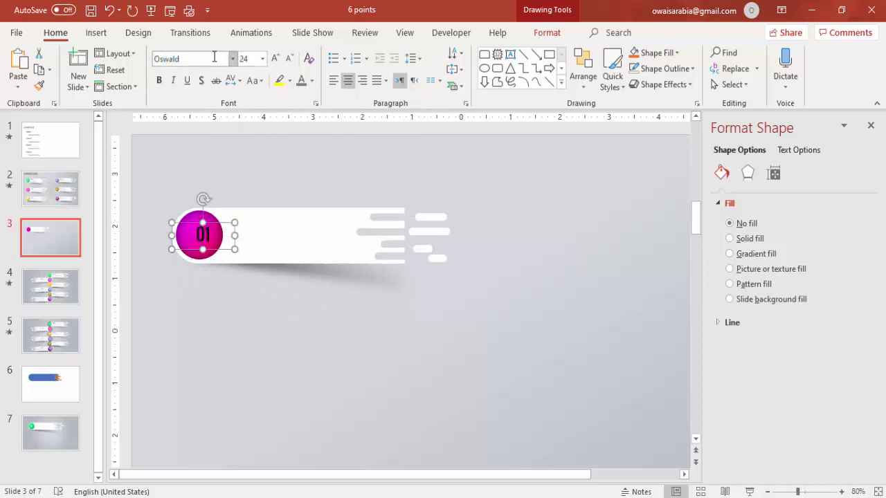
{"action": "left_click", "coordinate": [312, 81]}
{"action": "left_click", "coordinate": [301, 115]}
{"action": "left_click", "coordinate": [227, 236]}
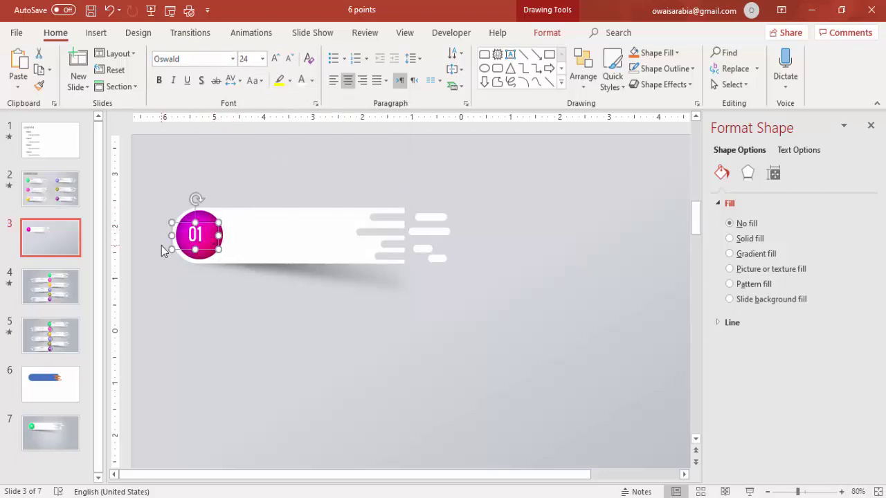
{"action": "left_click_drag", "start_coordinate": [170, 236], "coordinate": [210, 227]}
{"action": "left_click", "coordinate": [247, 169]}
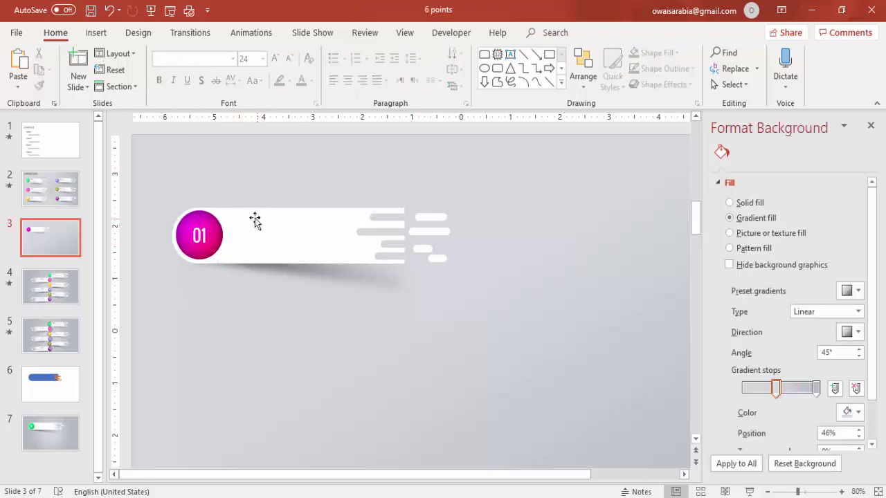
Add a dark grey 'TITLE 01' heading on the bar beside the circle.
{"action": "left_click", "coordinate": [95, 32]}
{"action": "left_click", "coordinate": [512, 69]}
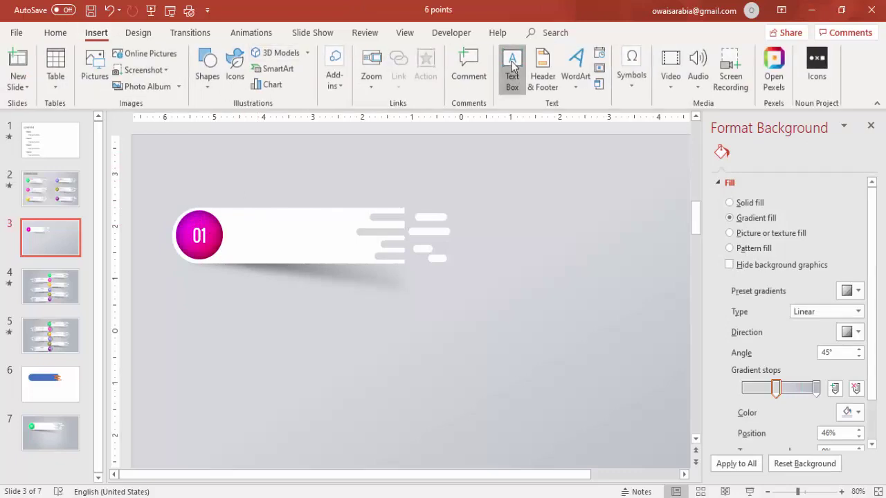
{"action": "left_click_drag", "start_coordinate": [366, 306], "coordinate": [446, 329]}
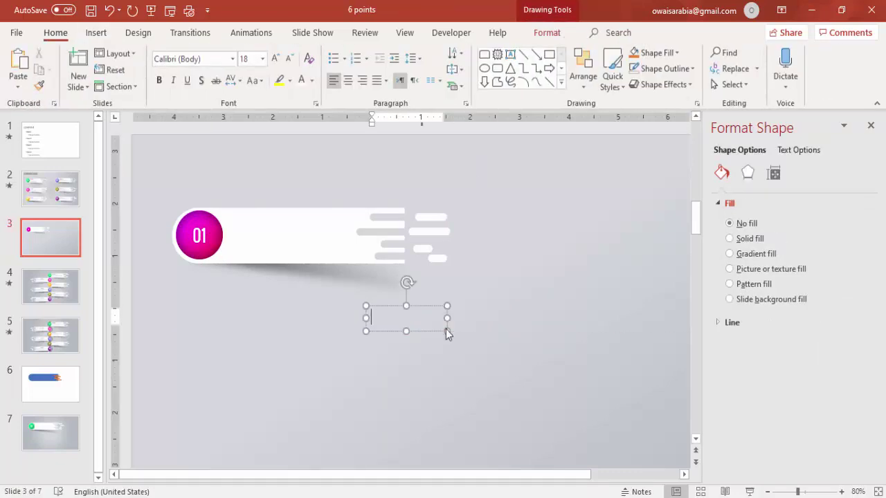
{"action": "type", "text": "TITLE"}
{"action": "key", "text": "BackSpace"}
{"action": "type", "text": "E 01"}
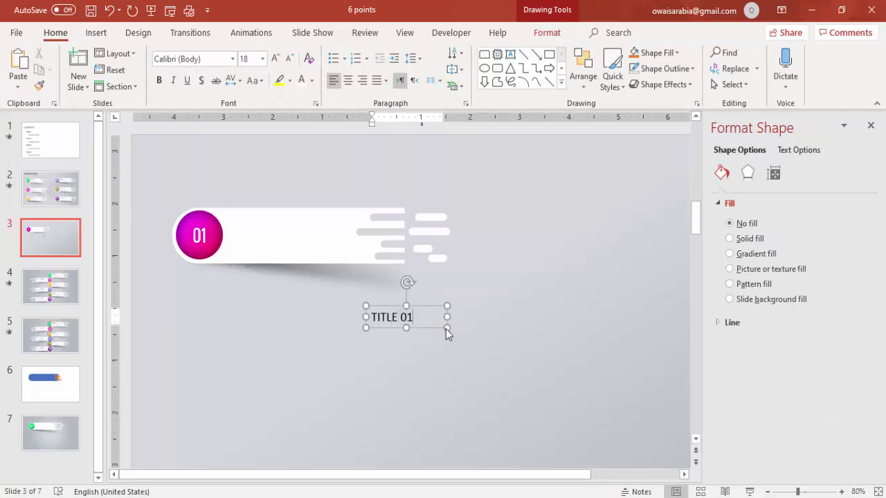
{"action": "left_click_drag", "start_coordinate": [385, 285], "coordinate": [277, 207]}
{"action": "left_click", "coordinate": [312, 80]}
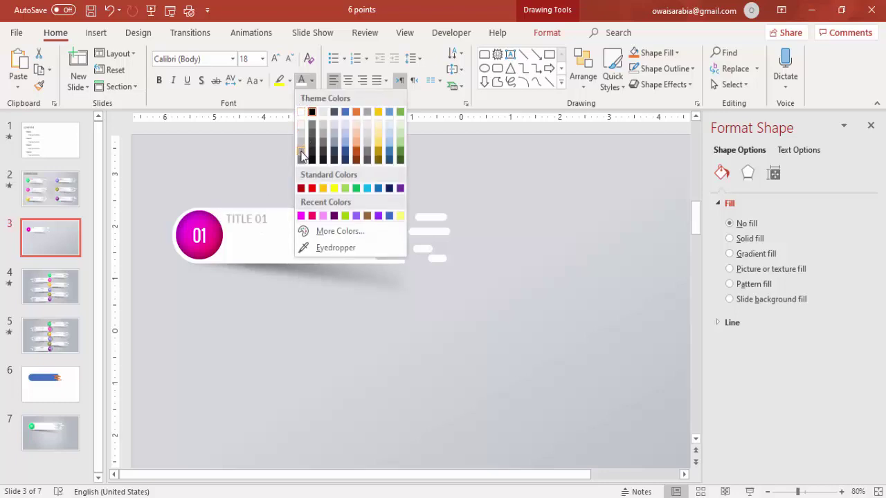
{"action": "left_click", "coordinate": [301, 152]}
{"action": "left_click", "coordinate": [312, 80]}
{"action": "left_click", "coordinate": [300, 159]}
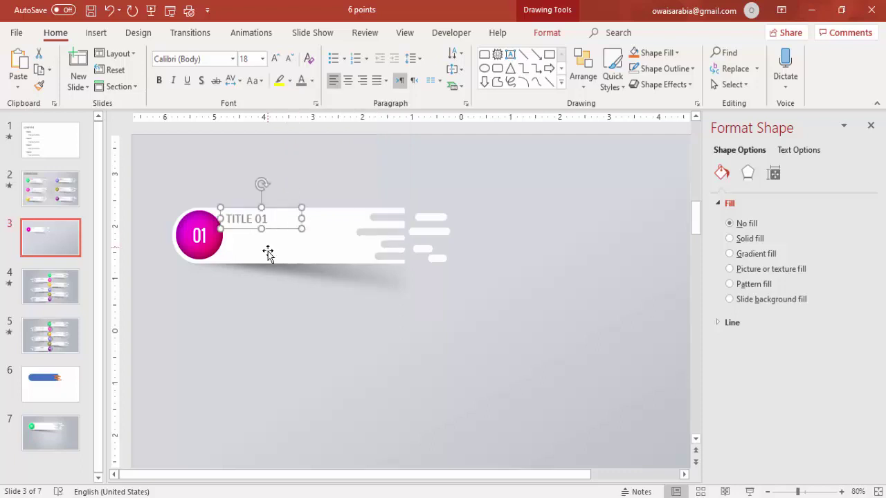
{"action": "left_click", "coordinate": [265, 296]}
{"action": "left_click", "coordinate": [240, 219]}
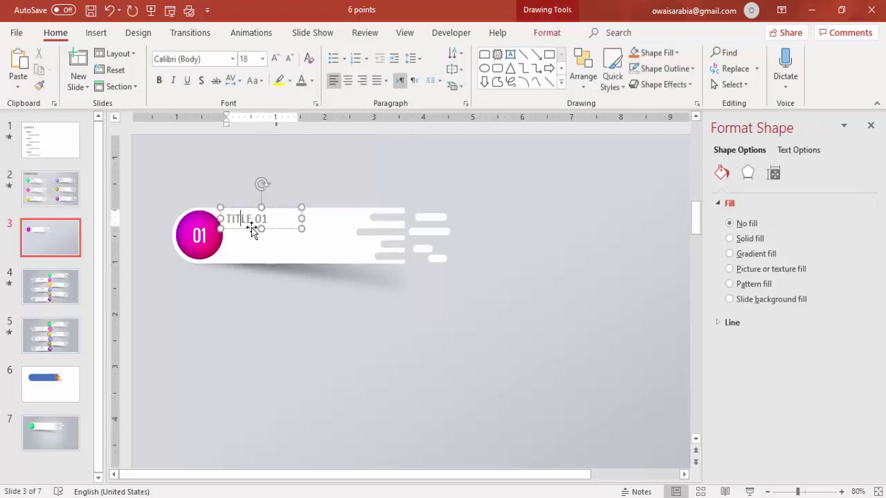
{"action": "left_click", "coordinate": [252, 227]}
Duplicate the heading into a 14 pt one-line 'Type your text here' caption beneath it.
{"action": "key", "text": "ctrl+d"}
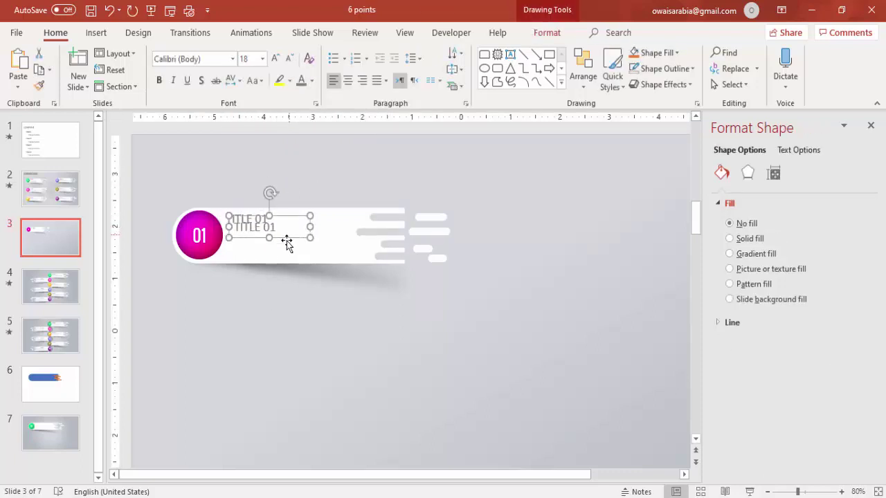
{"action": "left_click", "coordinate": [286, 240]}
{"action": "left_click", "coordinate": [264, 223]}
{"action": "left_click_drag", "start_coordinate": [283, 239], "coordinate": [510, 234]}
{"action": "left_click", "coordinate": [290, 60]}
{"action": "left_click", "coordinate": [290, 59]}
{"action": "type", "text": "Tu"}
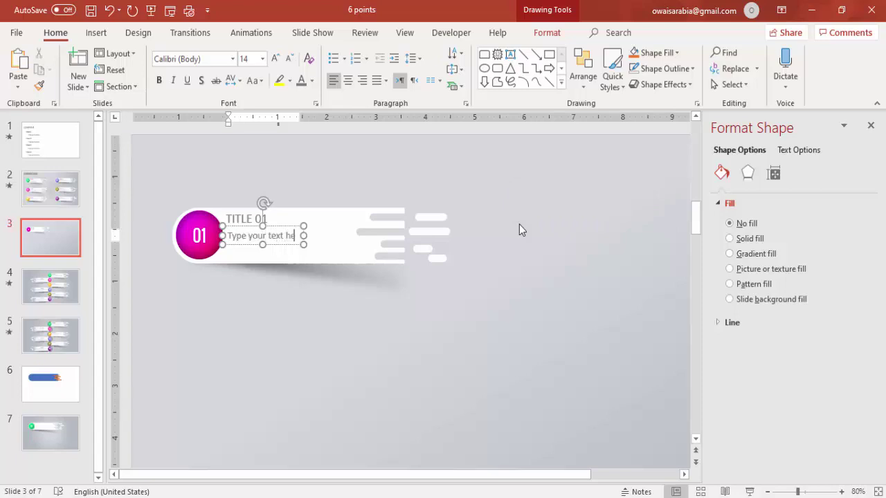
{"action": "type", "text": "re"}
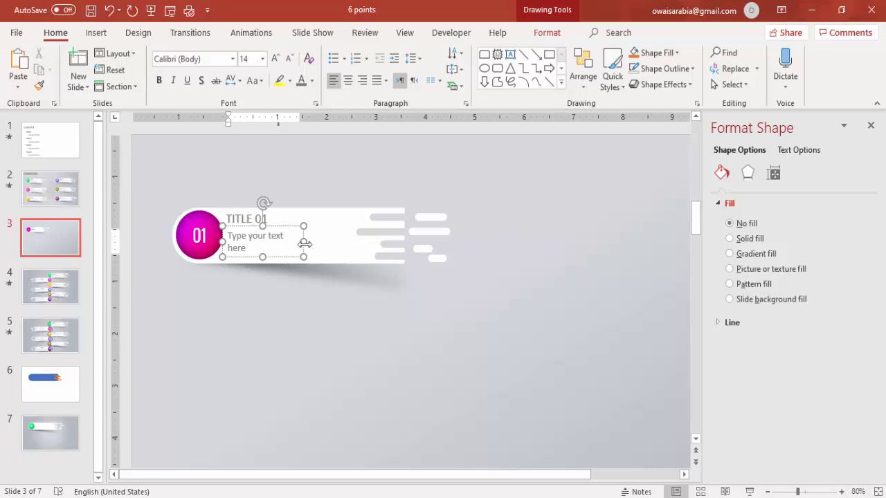
{"action": "left_click_drag", "start_coordinate": [321, 244], "coordinate": [360, 244]}
{"action": "key", "text": "Escape"}
Reselect and check the TITLE 01 and caption boxes, then clear the selection.
{"action": "left_click", "coordinate": [292, 220]}
{"action": "left_click", "coordinate": [267, 220]}
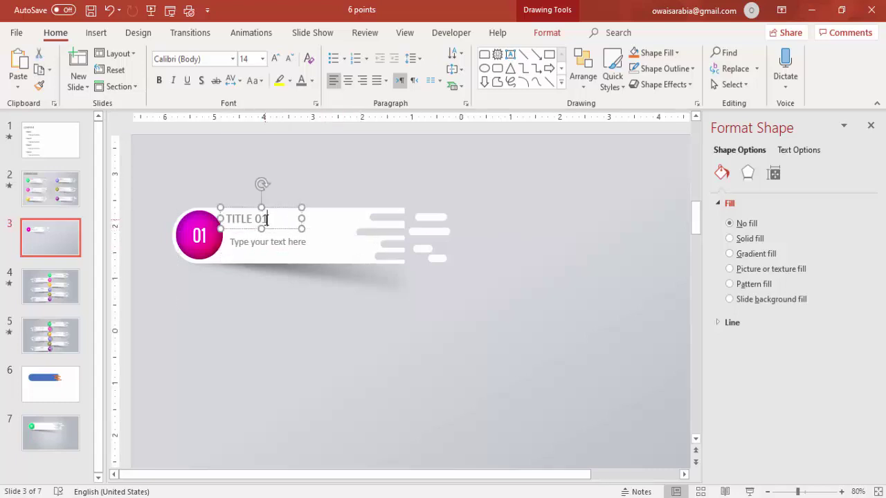
{"action": "left_click", "coordinate": [282, 227]}
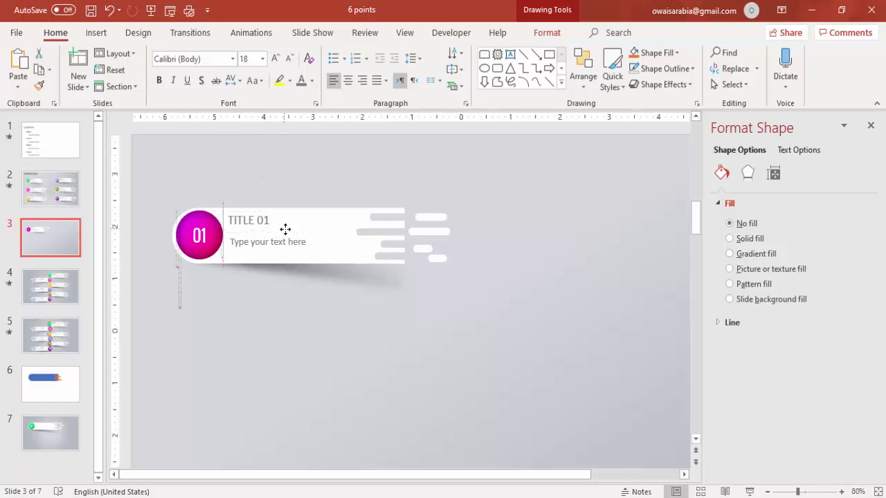
{"action": "left_click", "coordinate": [286, 229]}
{"action": "left_click", "coordinate": [286, 232]}
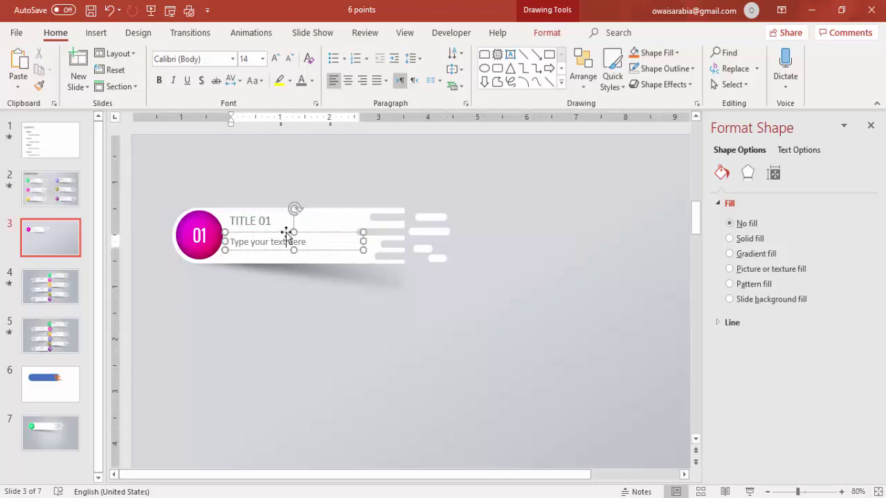
{"action": "left_click", "coordinate": [286, 233]}
{"action": "left_click", "coordinate": [490, 239]}
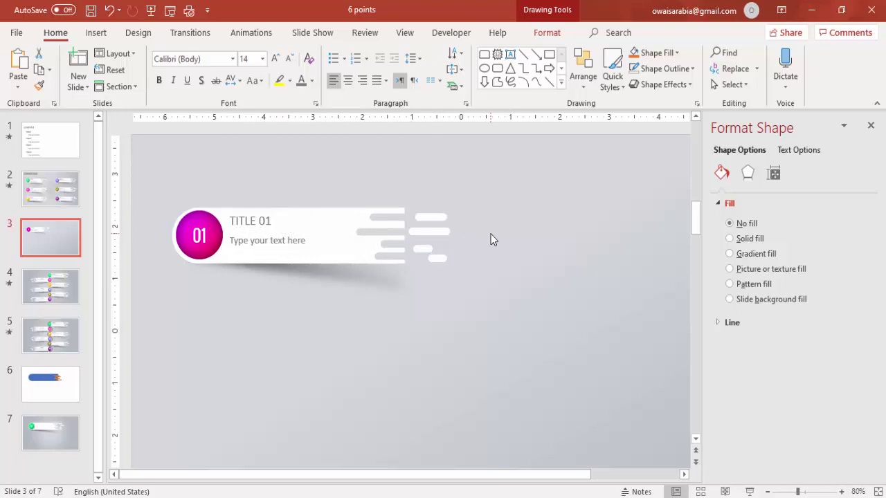
Group the banner parts and stack three copies down the slide's left side.
{"action": "left_click_drag", "start_coordinate": [155, 173], "coordinate": [582, 372]}
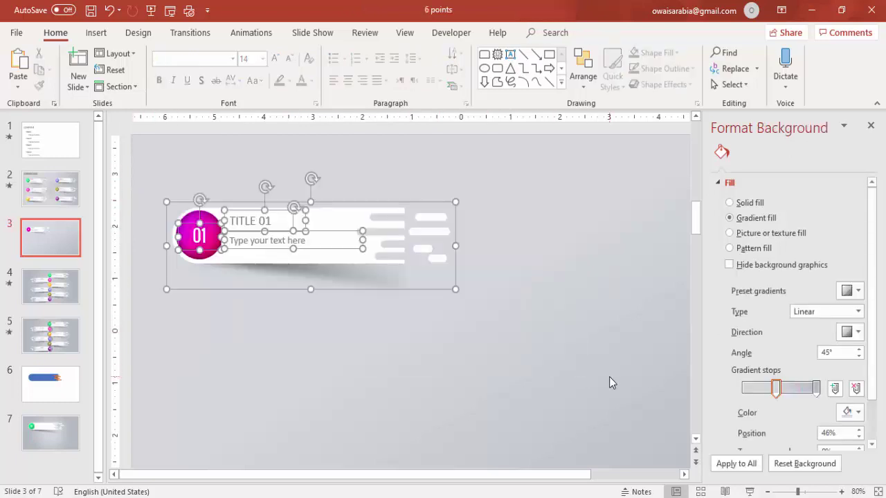
{"action": "key", "text": "ctrl+g"}
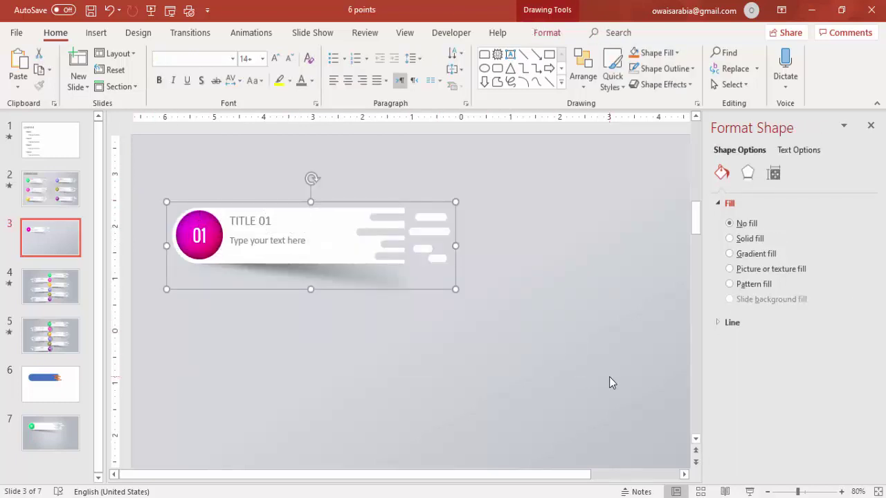
{"action": "left_click", "coordinate": [532, 273]}
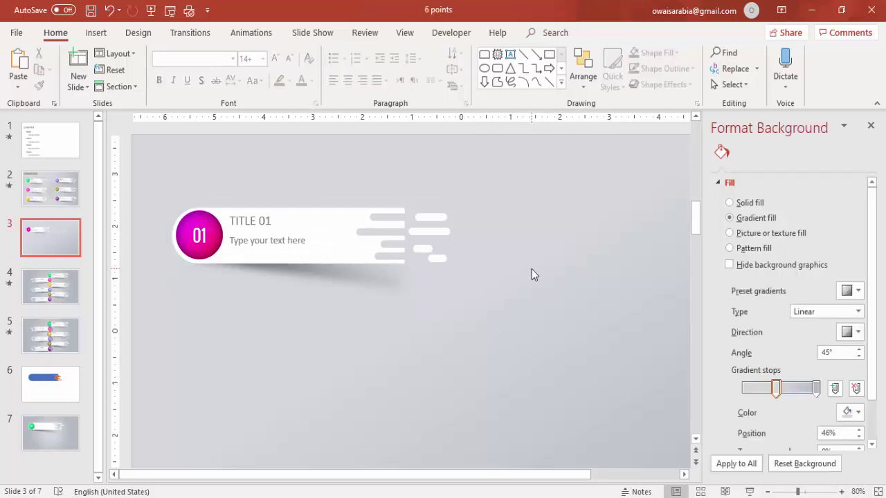
{"action": "left_click", "coordinate": [767, 492]}
{"action": "left_click", "coordinate": [766, 491]}
{"action": "left_click", "coordinate": [766, 491]}
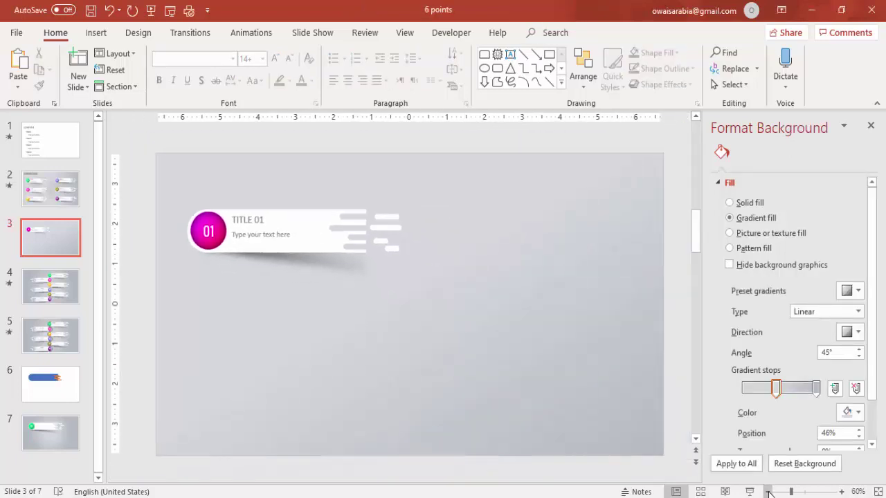
{"action": "left_click", "coordinate": [334, 240]}
{"action": "left_click_drag", "start_coordinate": [333, 240], "coordinate": [334, 307]}
{"action": "key", "text": "ctrl+d"}
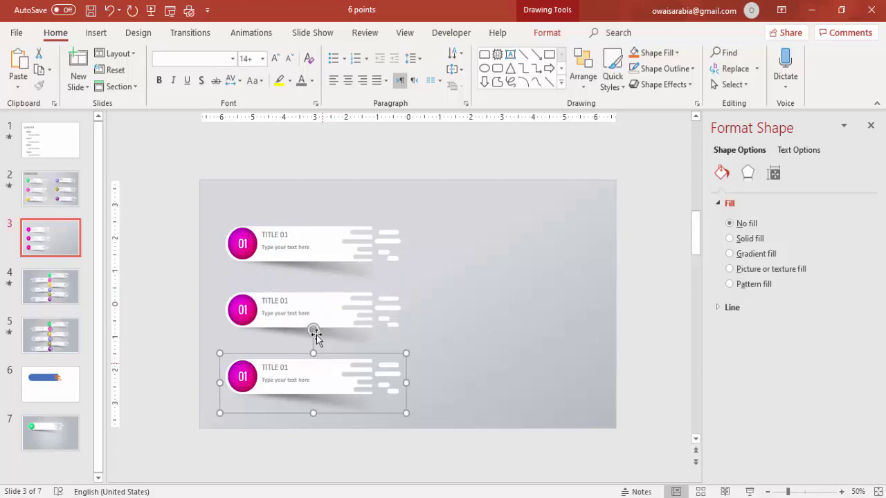
{"action": "left_click", "coordinate": [311, 301], "text": "shift"}
Copy the three-banner column to the right, making six banners.
{"action": "left_click", "coordinate": [314, 246], "text": "shift"}
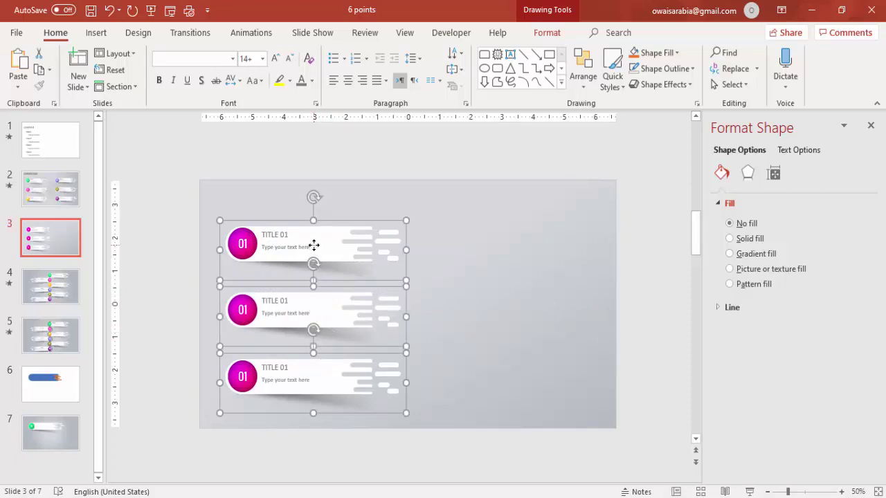
{"action": "left_click_drag", "start_coordinate": [313, 247], "coordinate": [510, 246]}
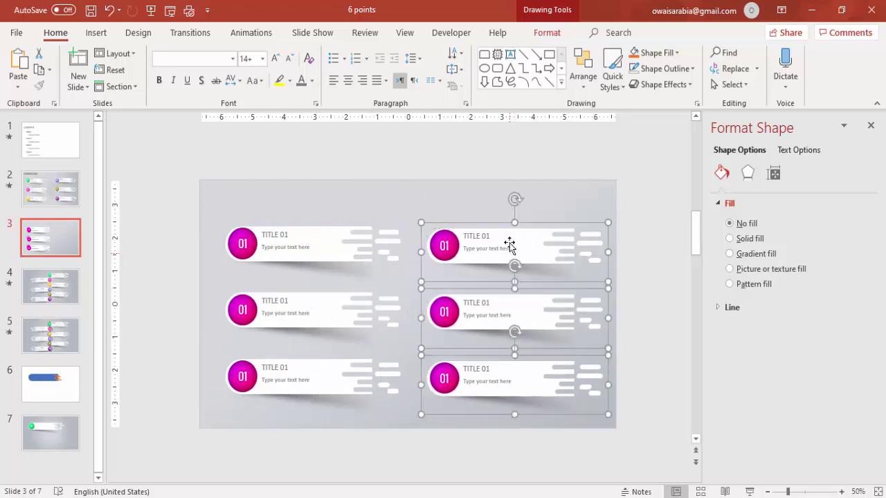
{"action": "left_click", "coordinate": [433, 189]}
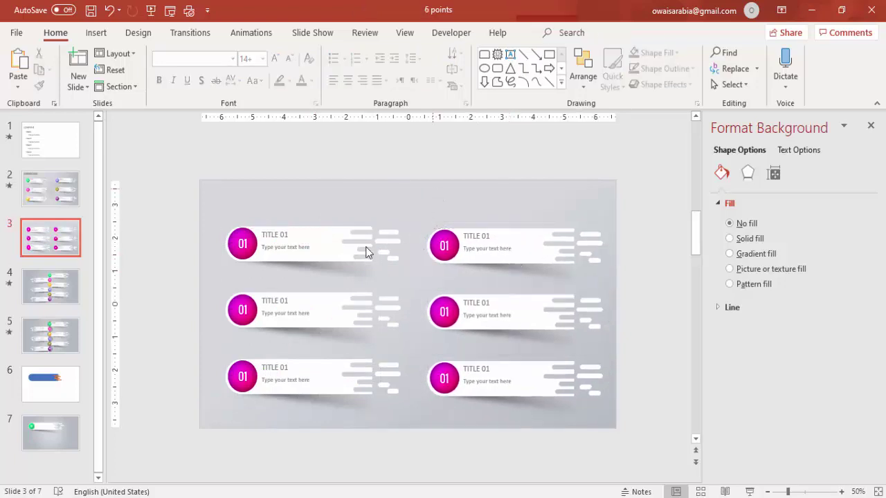
Renumber the banners 02, 03 down the left column and 04, 05, 06 down the right.
{"action": "double_click", "coordinate": [245, 308]}
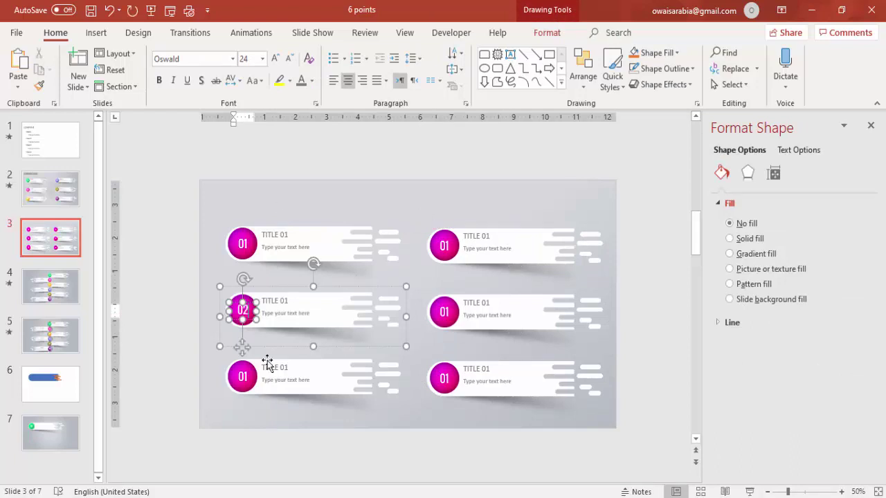
{"action": "double_click", "coordinate": [244, 376]}
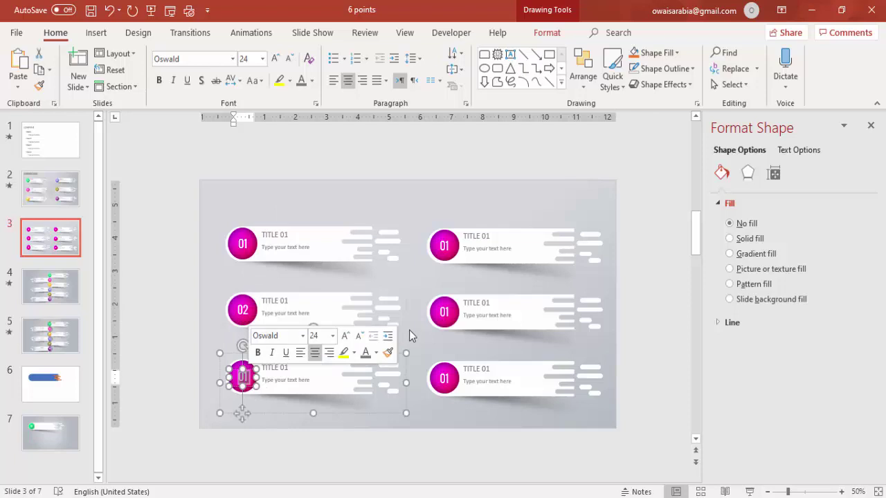
{"action": "type", "text": "03"}
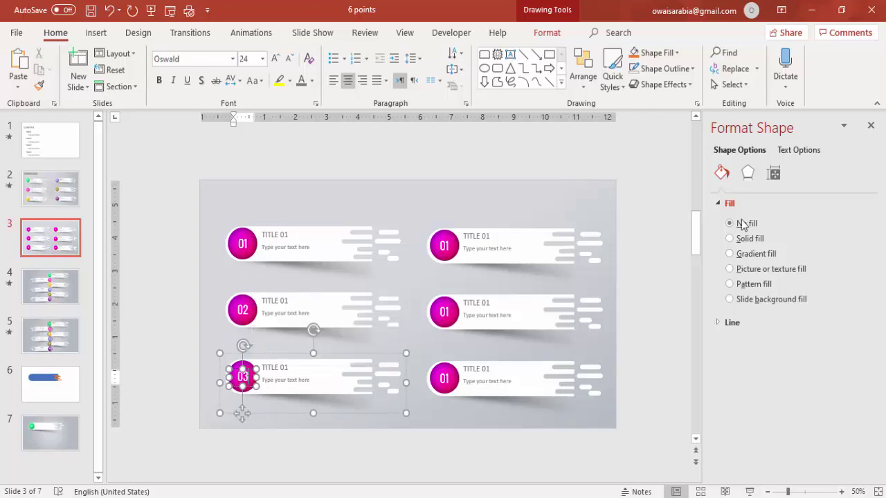
{"action": "left_click", "coordinate": [442, 244]}
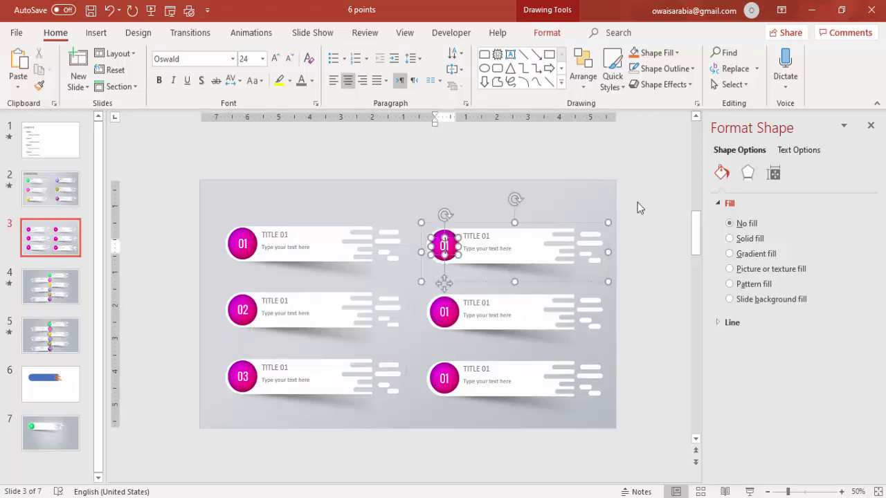
{"action": "type", "text": "4"}
{"action": "left_click", "coordinate": [443, 312]}
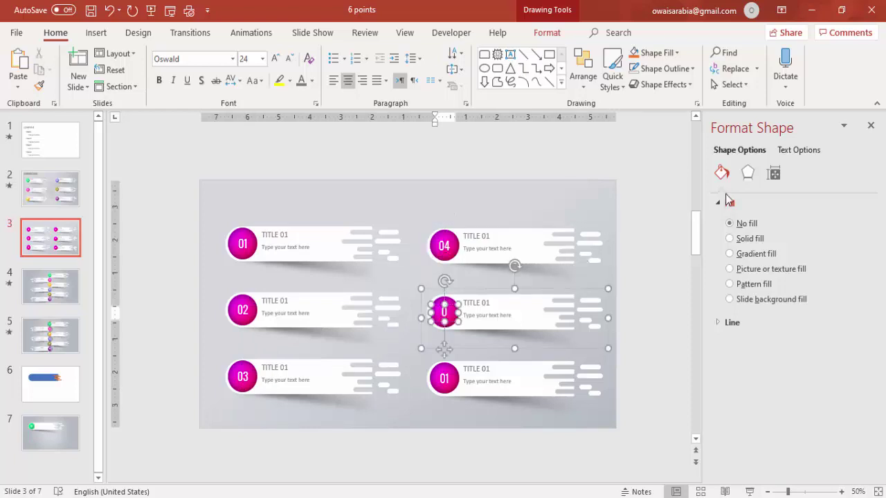
{"action": "left_click", "coordinate": [446, 379]}
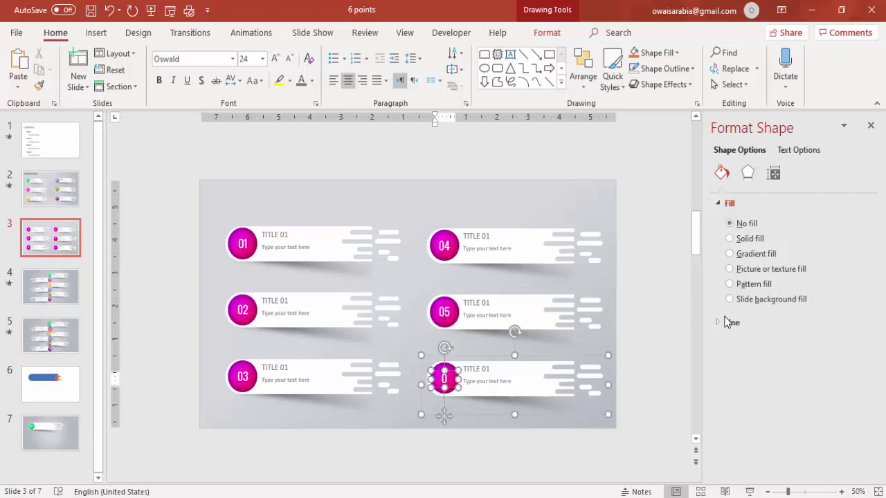
{"action": "left_click", "coordinate": [393, 191]}
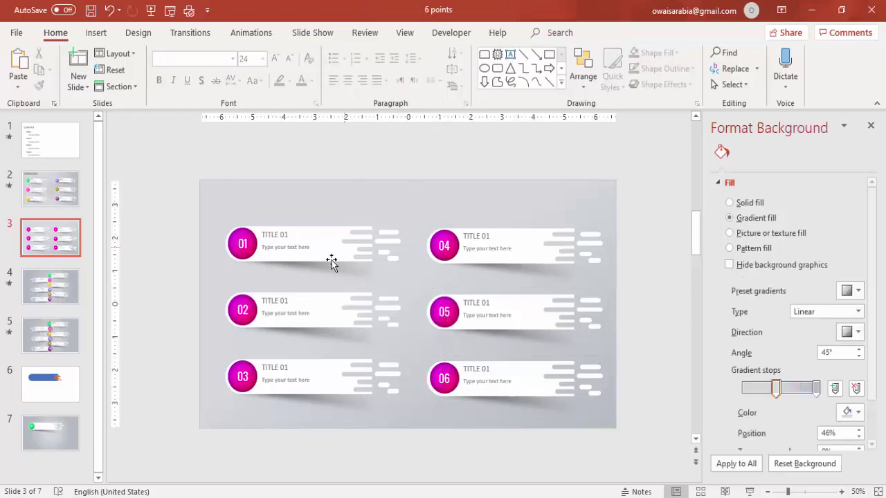
Set the 02 circle's right gradient stop to dark blue.
{"action": "left_click", "coordinate": [248, 303]}
{"action": "left_click", "coordinate": [244, 309]}
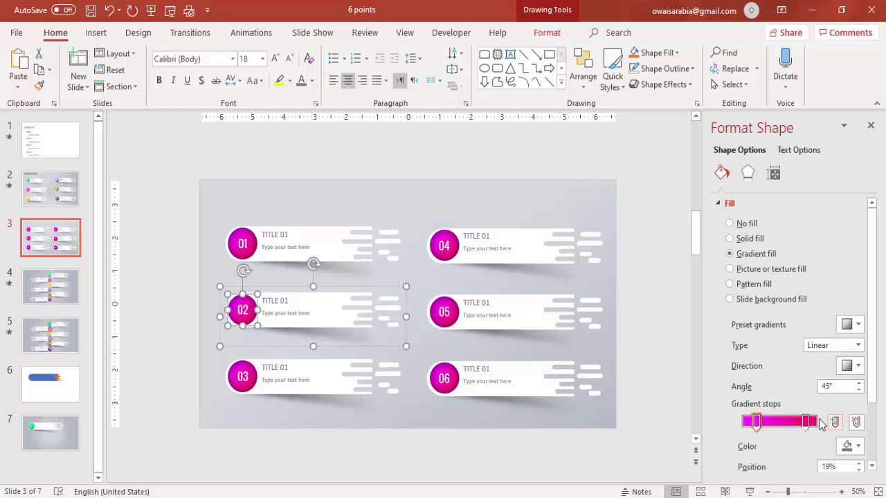
{"action": "left_click", "coordinate": [806, 423]}
{"action": "left_click", "coordinate": [850, 447]}
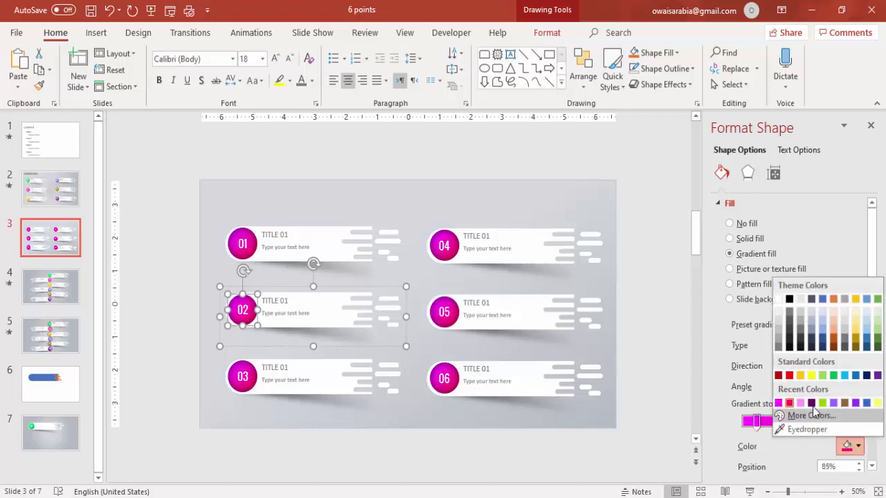
{"action": "left_click", "coordinate": [806, 407]}
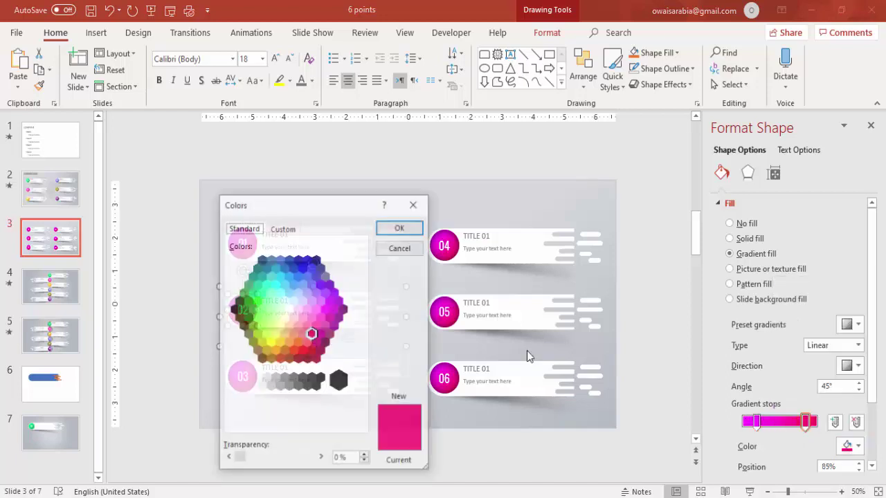
{"action": "left_click", "coordinate": [288, 260]}
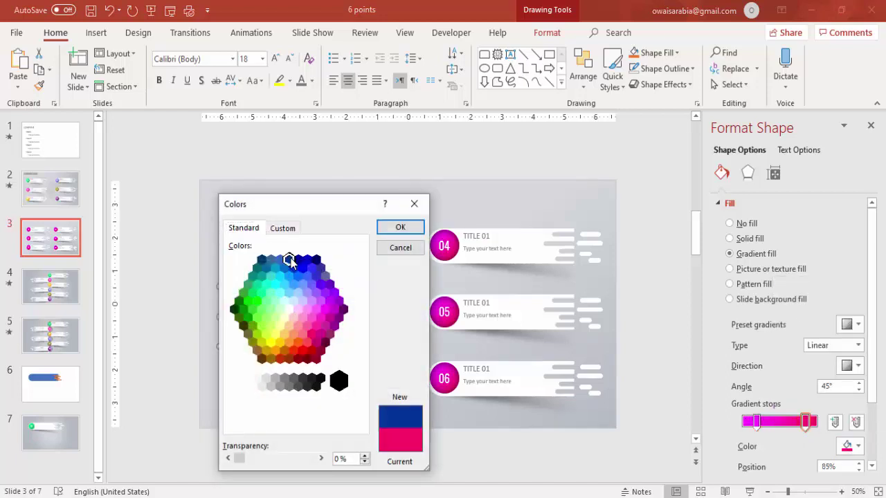
{"action": "left_click", "coordinate": [408, 229]}
Set the 02 circle's left gradient stop to light cyan and review the result.
{"action": "left_click", "coordinate": [755, 421]}
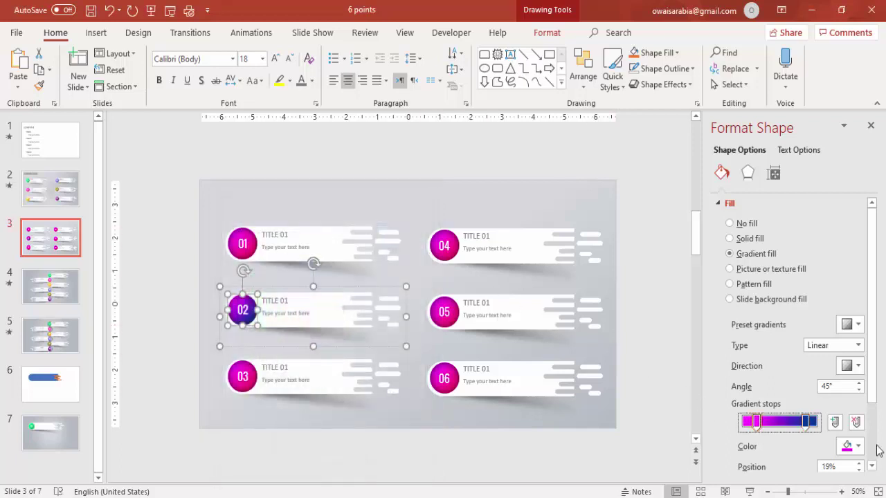
{"action": "left_click", "coordinate": [857, 445]}
{"action": "left_click", "coordinate": [803, 416]}
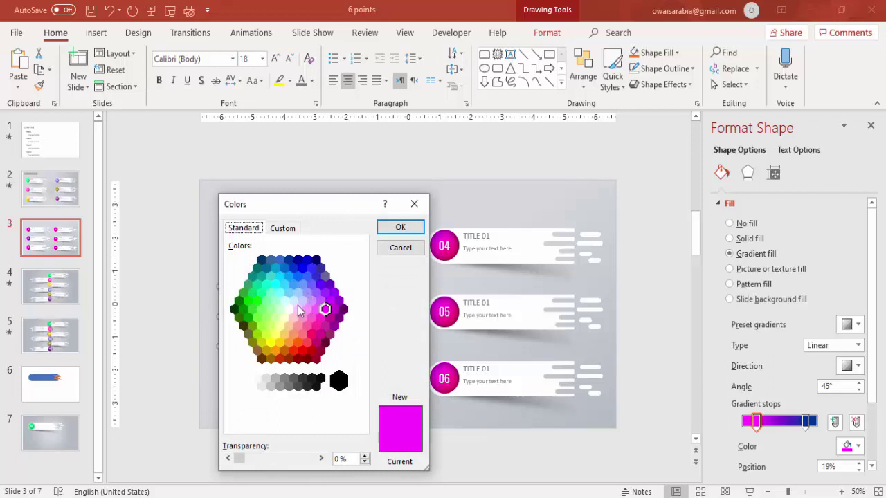
{"action": "left_click", "coordinate": [284, 285]}
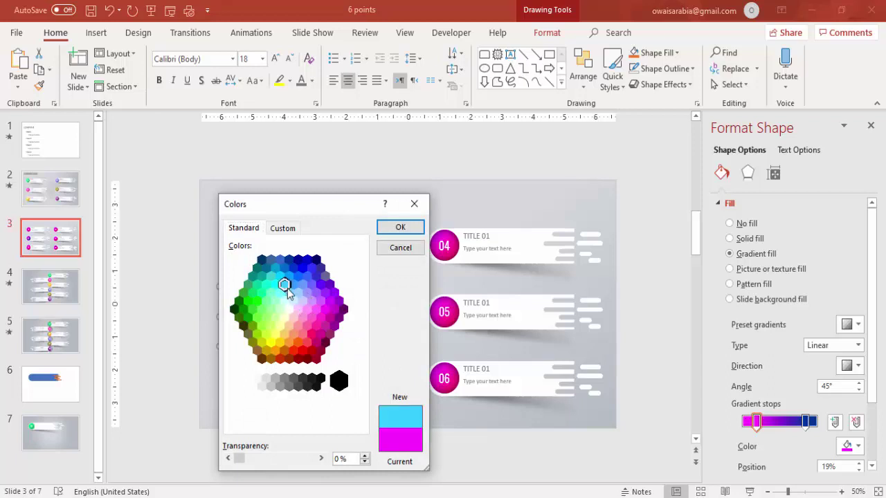
{"action": "left_click", "coordinate": [394, 227]}
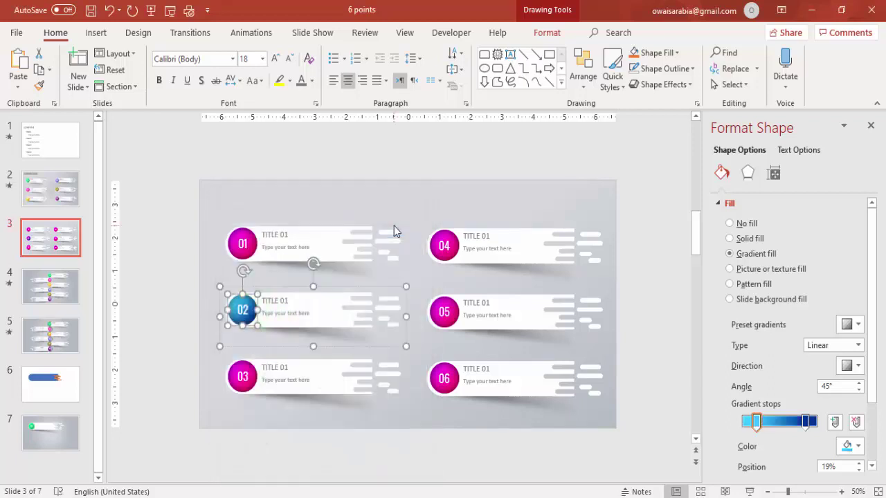
{"action": "left_click", "coordinate": [314, 192]}
{"action": "left_click", "coordinate": [246, 370]}
{"action": "left_click", "coordinate": [627, 254]}
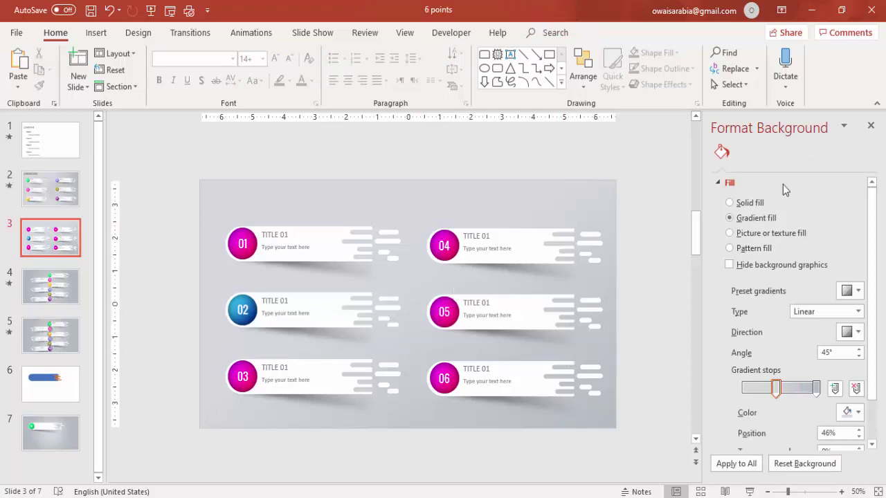
With the Animation Pane open, give the 01 banner a Fly In animation from the right.
{"action": "left_click", "coordinate": [870, 126]}
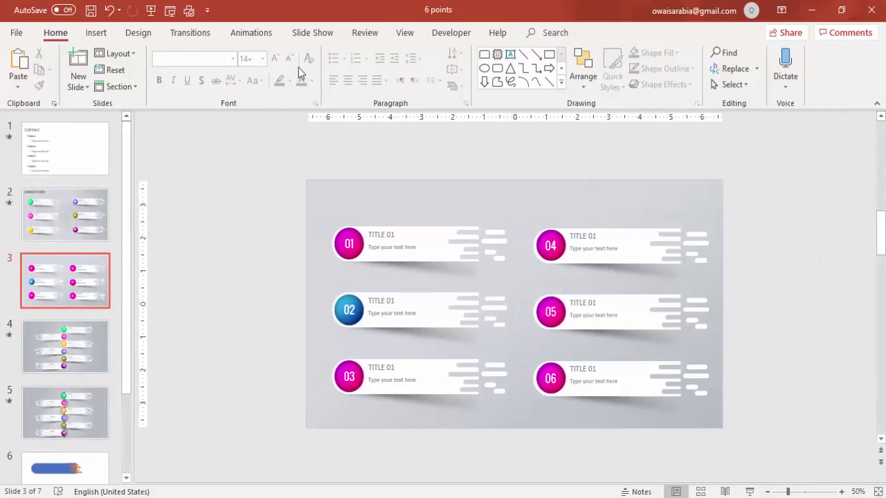
{"action": "left_click", "coordinate": [254, 35]}
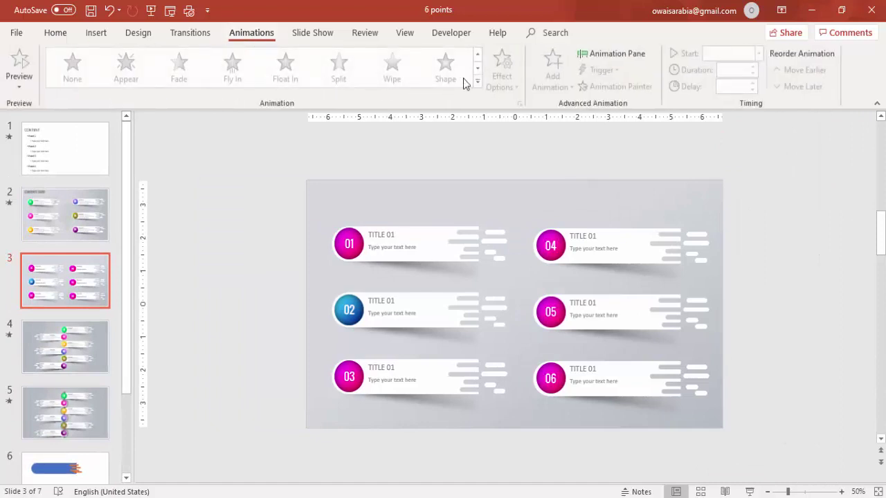
{"action": "left_click", "coordinate": [622, 57]}
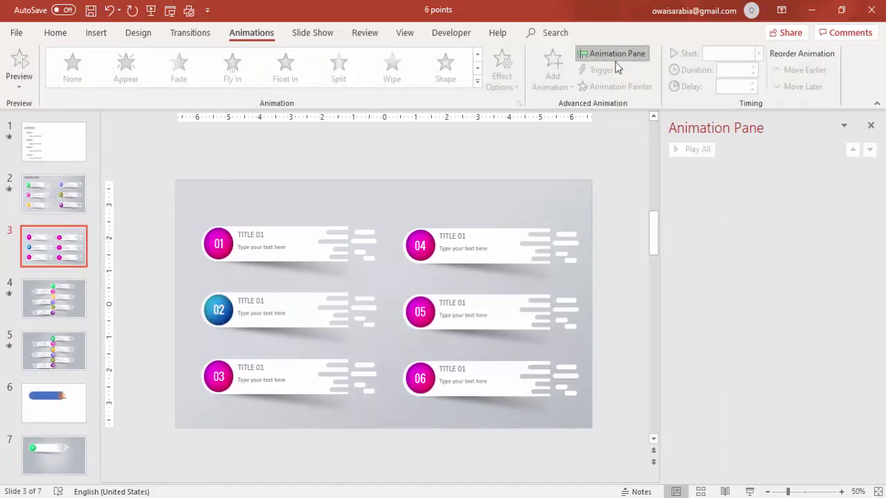
{"action": "left_click", "coordinate": [316, 238]}
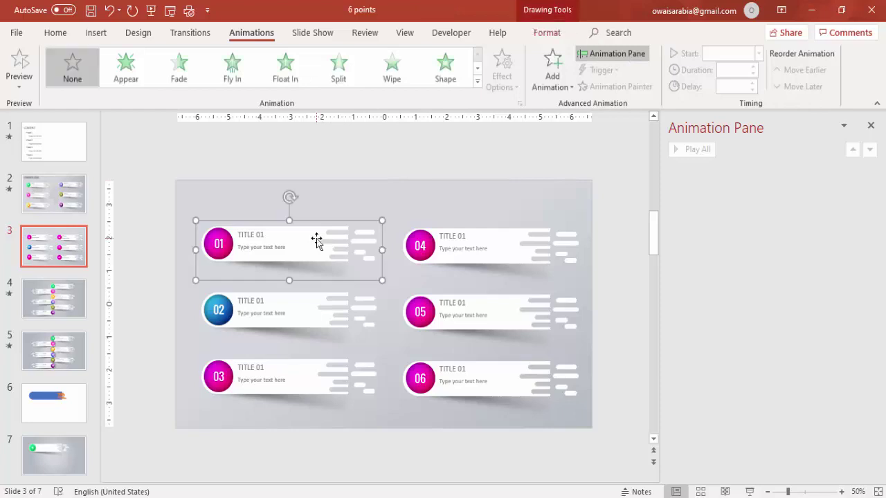
{"action": "left_click", "coordinate": [234, 76]}
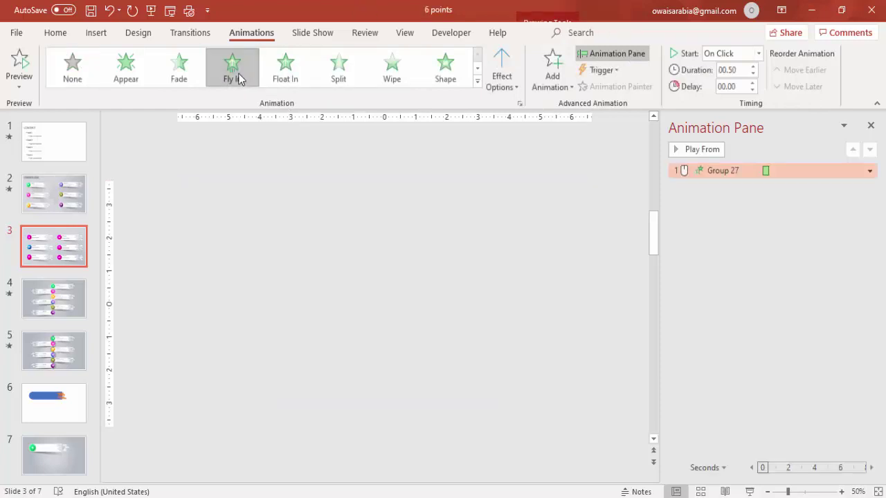
{"action": "left_click", "coordinate": [504, 81]}
{"action": "left_click", "coordinate": [536, 311]}
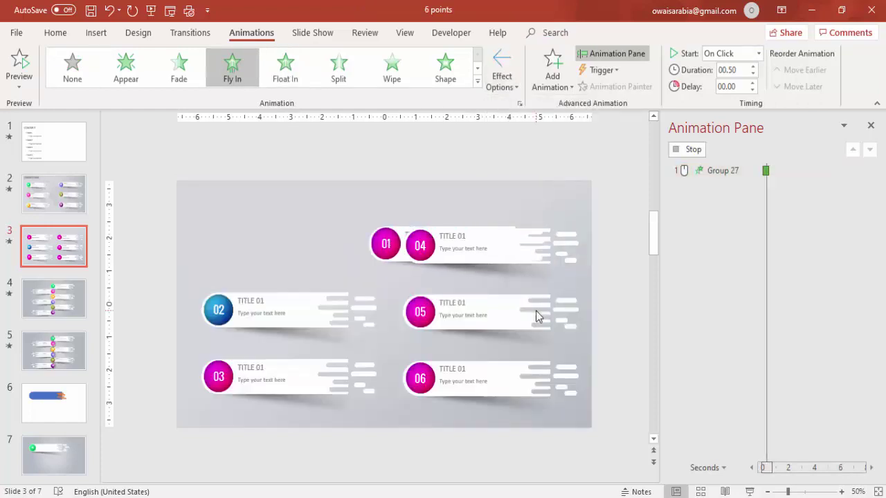
Give the 01 banner's Fly In a 1-second (Fast) duration, 0.28 s smooth start and 0.47 s bounce end.
{"action": "double_click", "coordinate": [716, 173]}
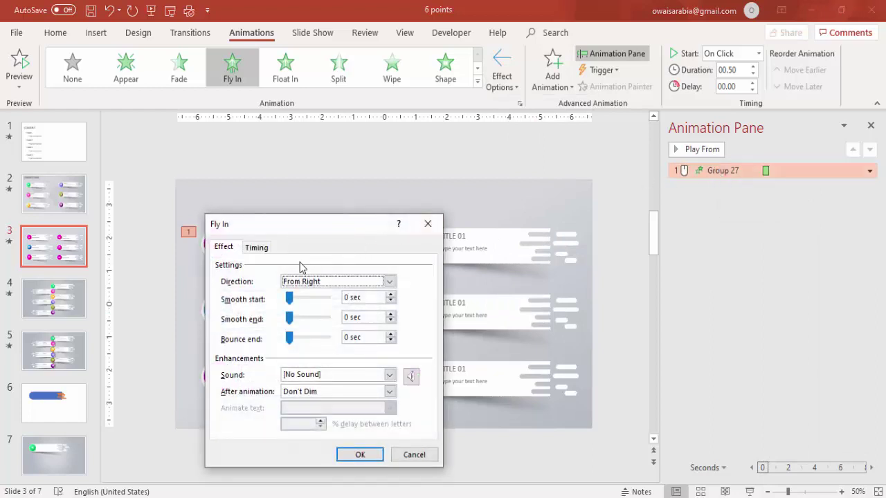
{"action": "left_click", "coordinate": [264, 253]}
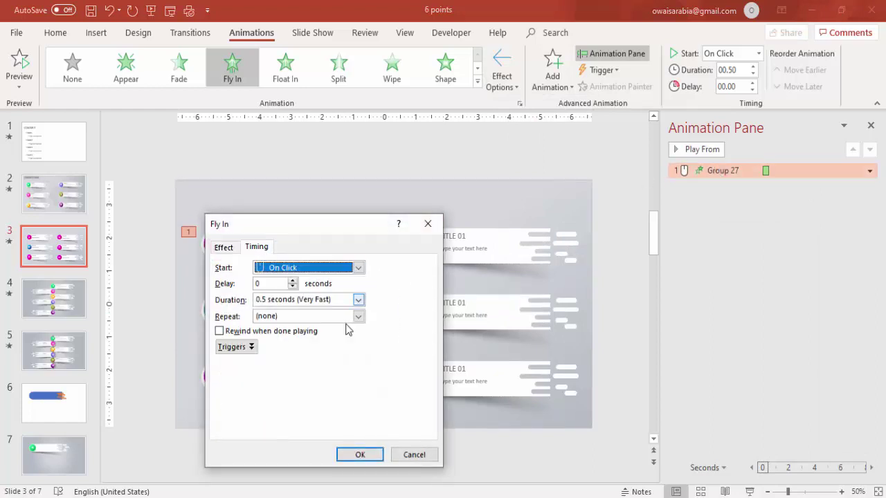
{"action": "left_click", "coordinate": [359, 300]}
{"action": "left_click", "coordinate": [317, 349]}
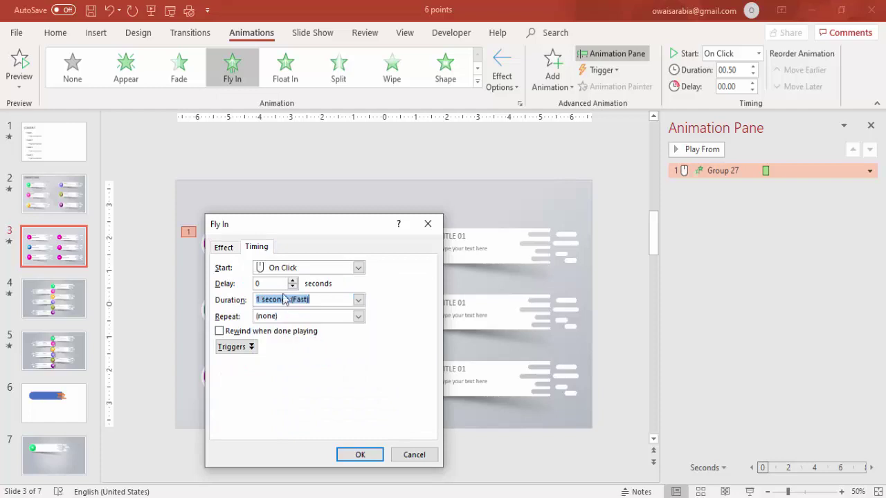
{"action": "left_click", "coordinate": [228, 247]}
{"action": "left_click_drag", "start_coordinate": [289, 306], "coordinate": [297, 306]}
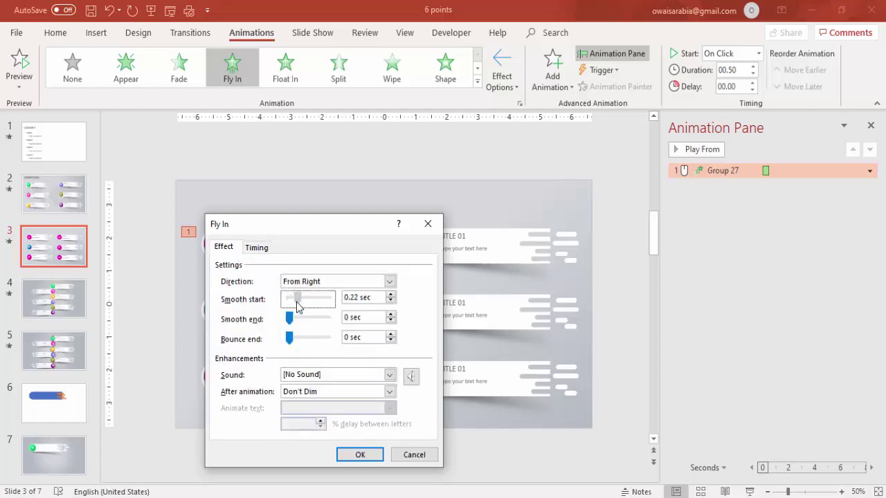
{"action": "left_click_drag", "start_coordinate": [289, 336], "coordinate": [307, 334]}
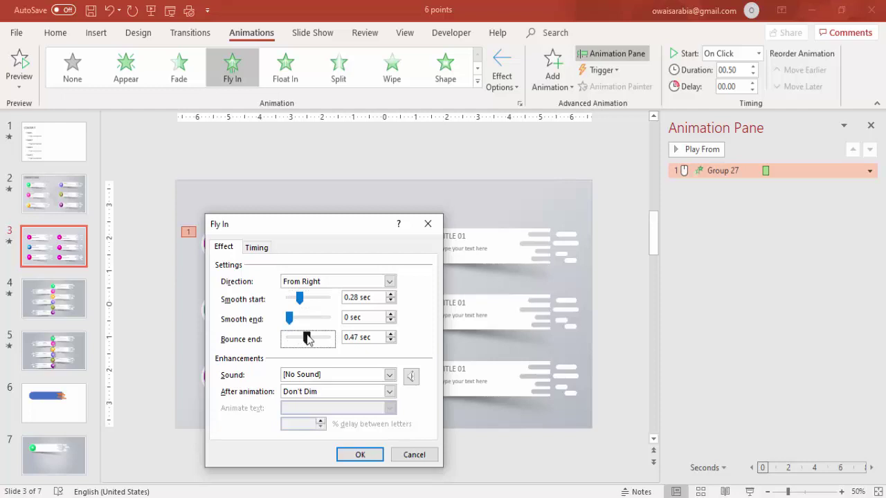
{"action": "left_click", "coordinate": [360, 454]}
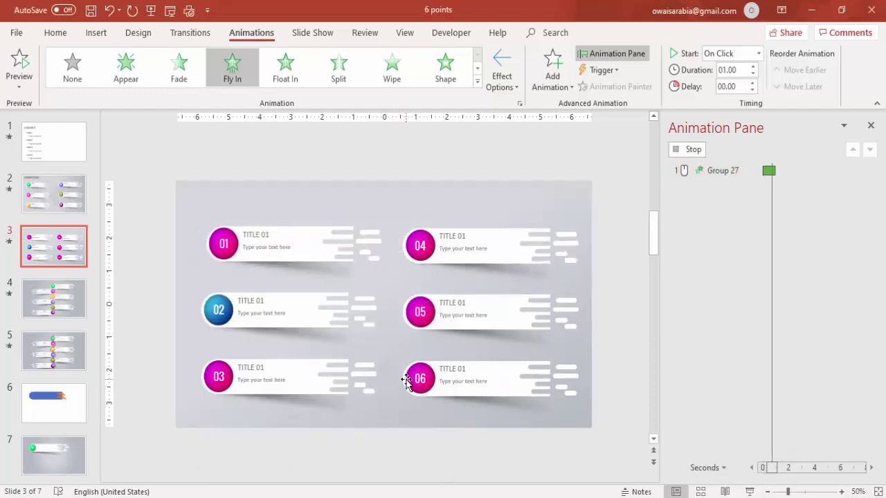
Use Animation Painter to copy banner 01's Fly In onto banners 02–06, then play the slide show.
{"action": "left_click", "coordinate": [316, 239]}
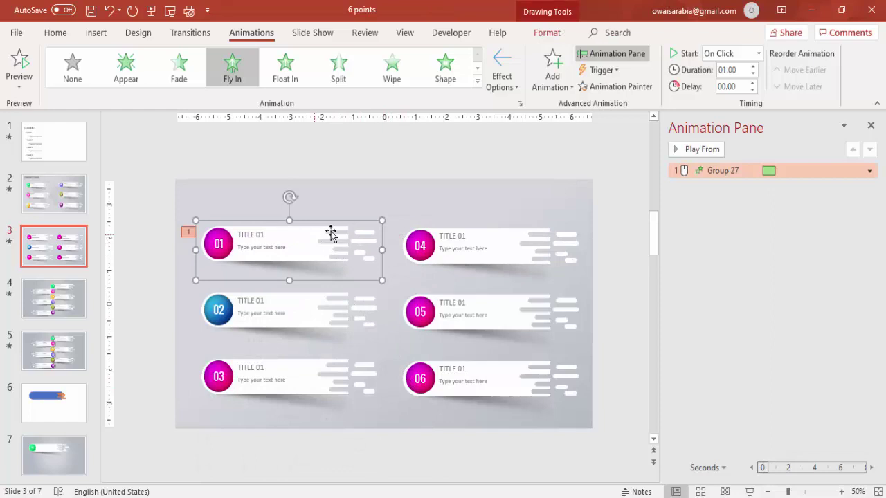
{"action": "left_click", "coordinate": [610, 88]}
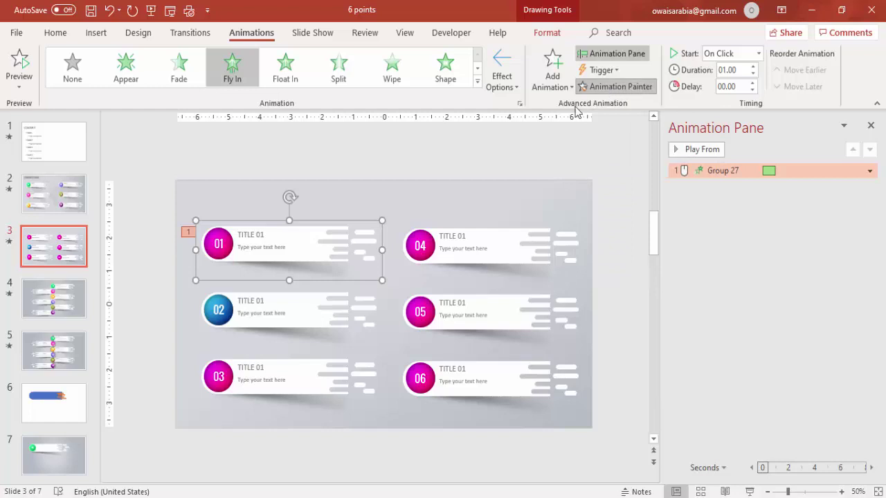
{"action": "left_click", "coordinate": [321, 312]}
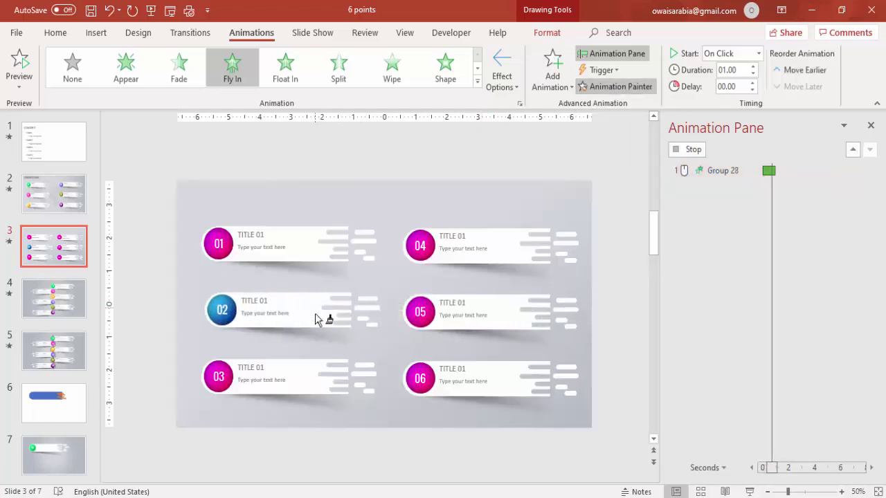
{"action": "left_click", "coordinate": [311, 380]}
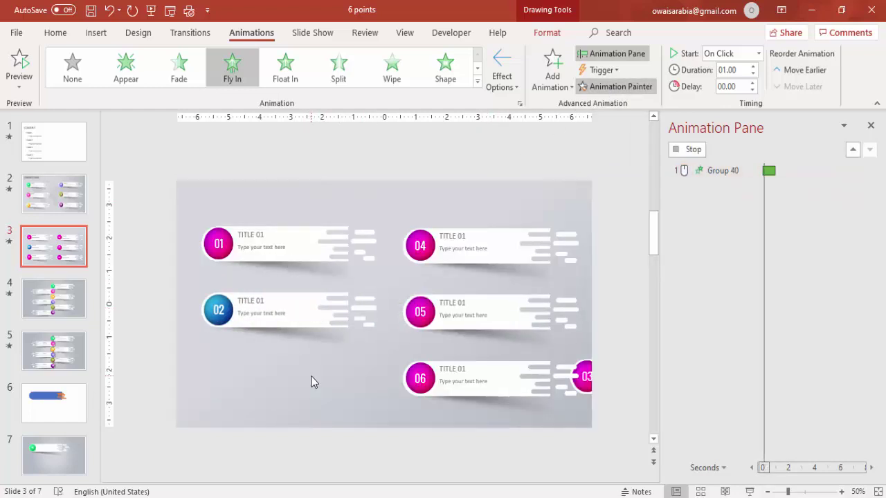
{"action": "left_click", "coordinate": [501, 243]}
{"action": "left_click", "coordinate": [490, 317]}
{"action": "left_click", "coordinate": [496, 389]}
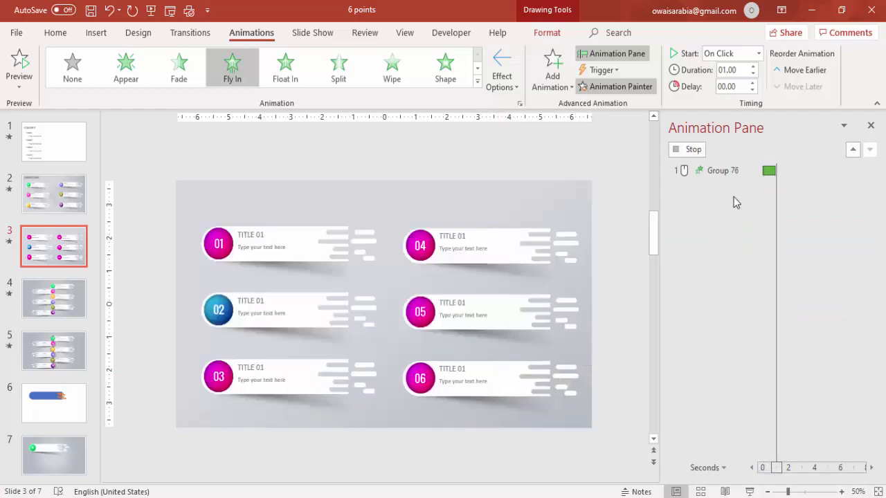
{"action": "left_click", "coordinate": [627, 203]}
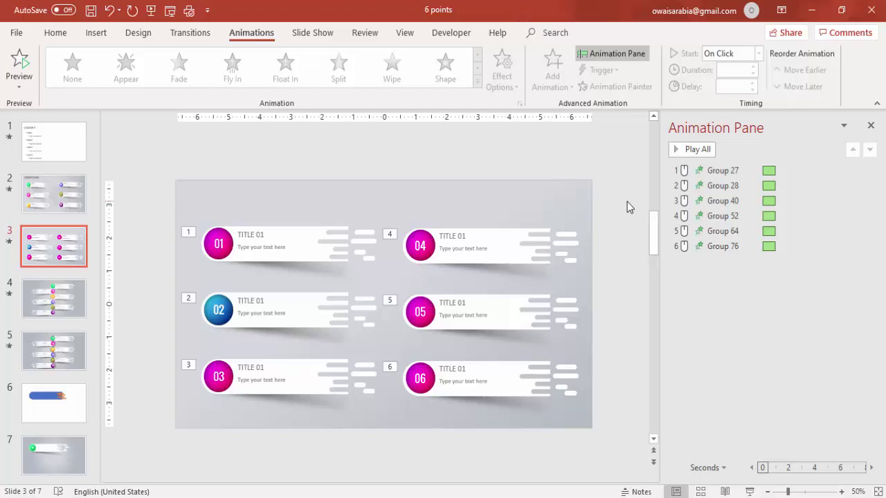
{"action": "left_click", "coordinate": [749, 492]}
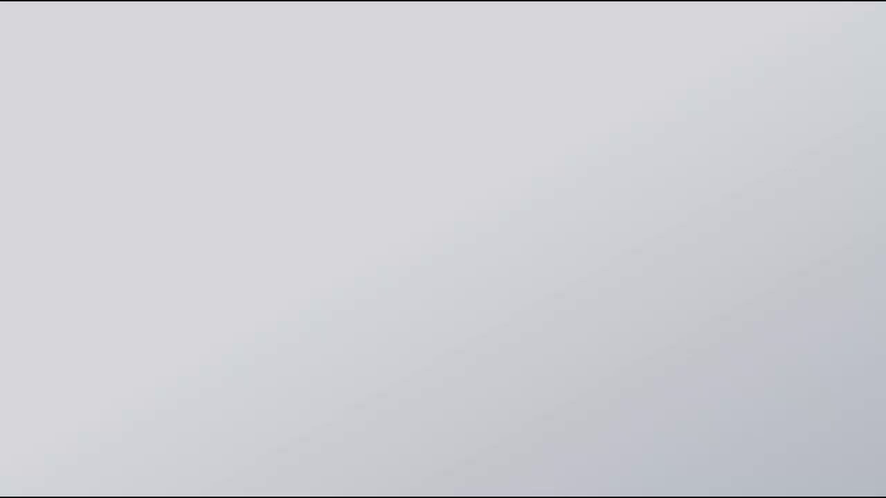